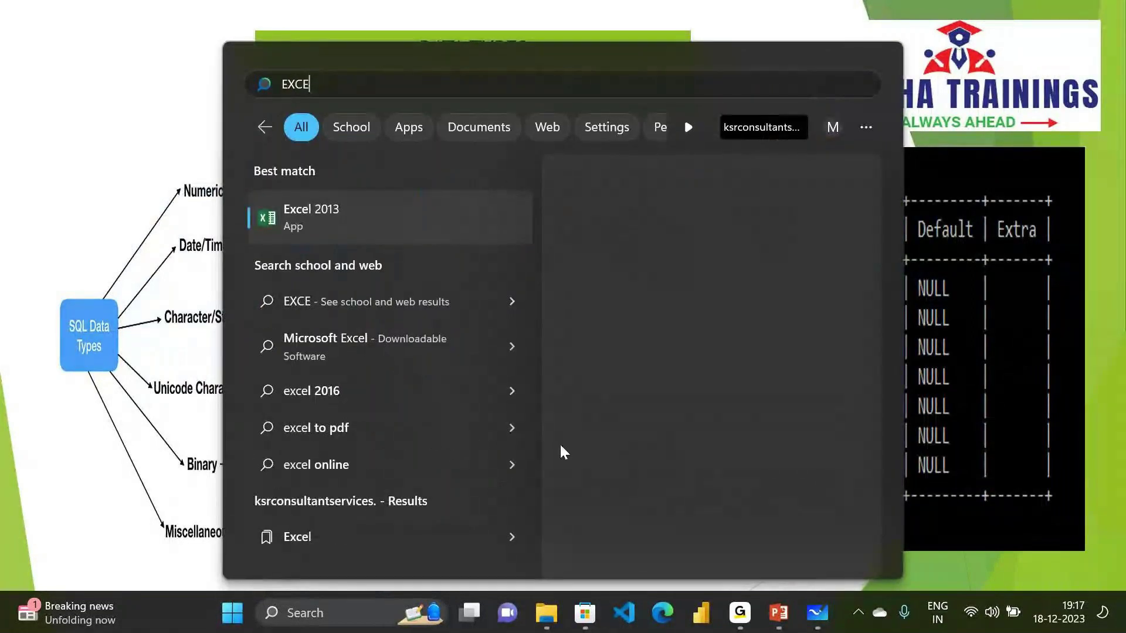
Launch Excel 2013 and dismiss the default-program and Office activation prompts
{"action": "left_click", "coordinate": [334, 223]}
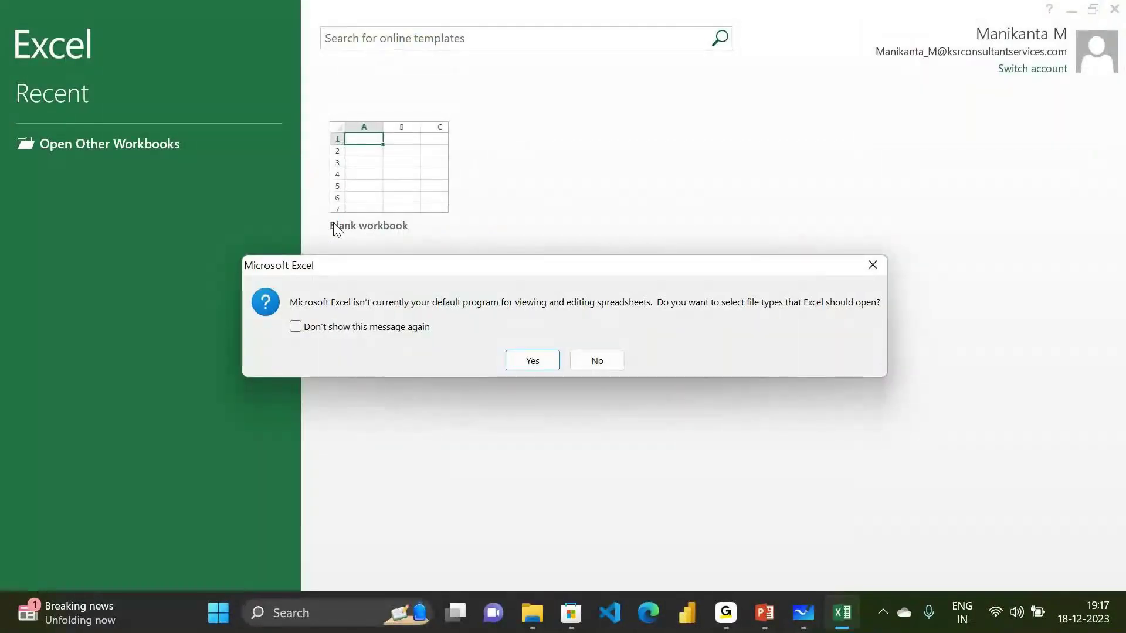
{"action": "left_click", "coordinate": [873, 267]}
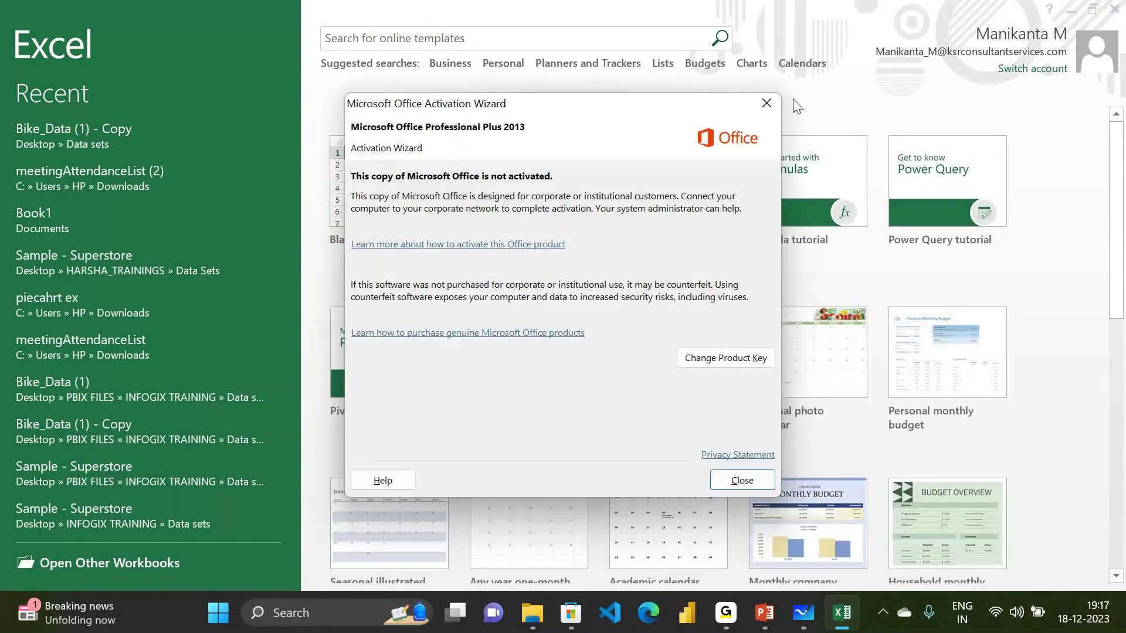
{"action": "left_click", "coordinate": [768, 103]}
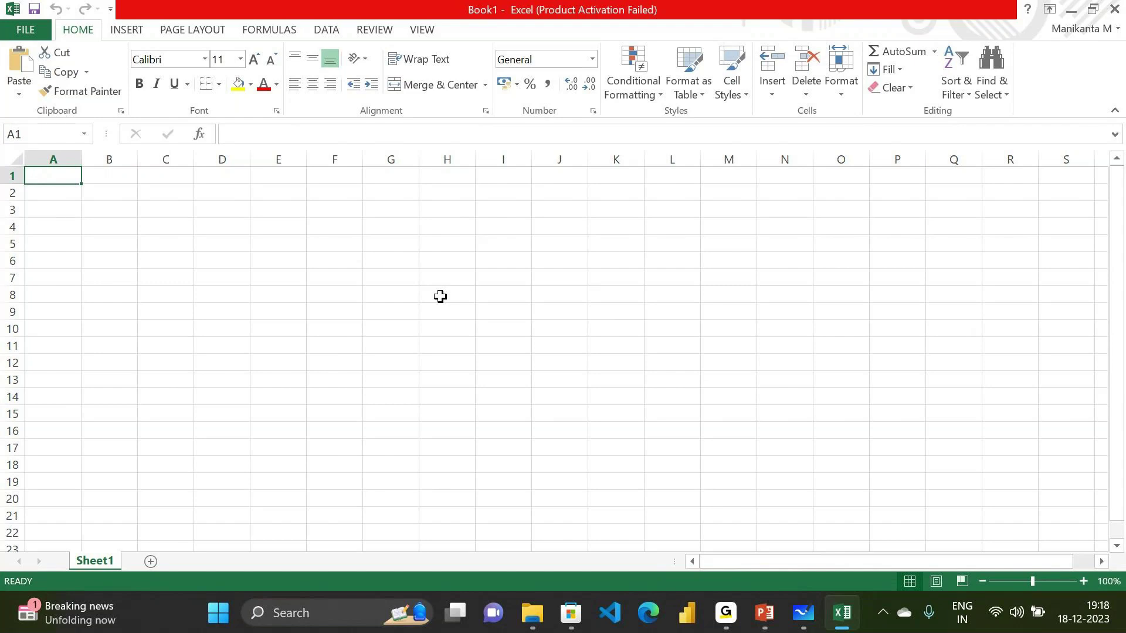
Return to the blank Book1 workbook, close the Help window, and select cell G8
{"action": "mouse_move", "coordinate": [726, 613]}
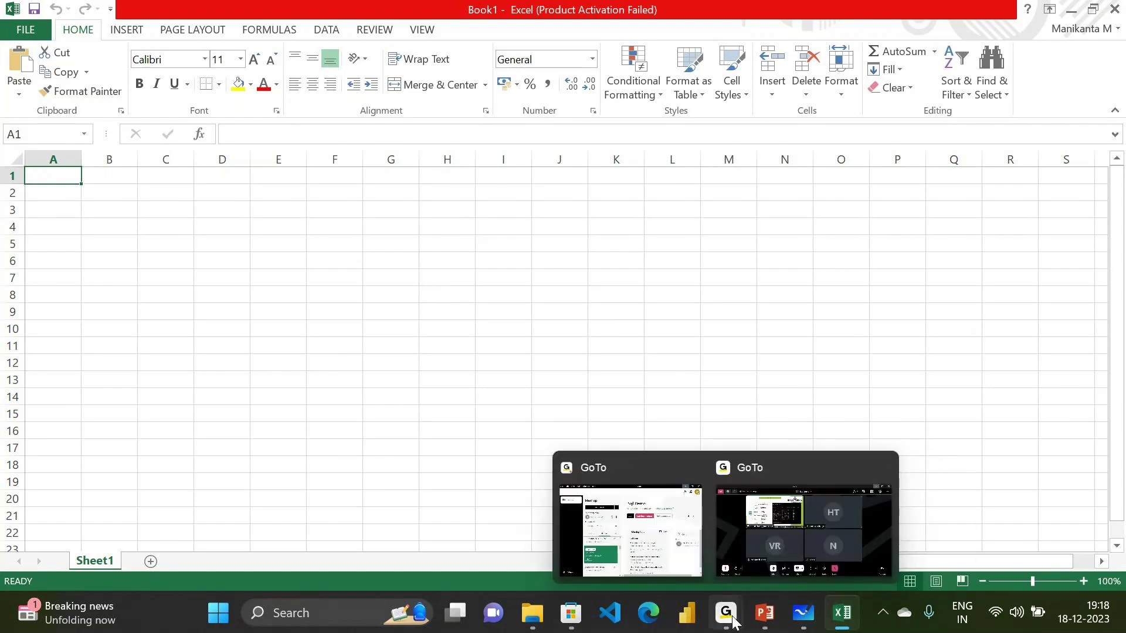
{"action": "left_click", "coordinate": [774, 554]}
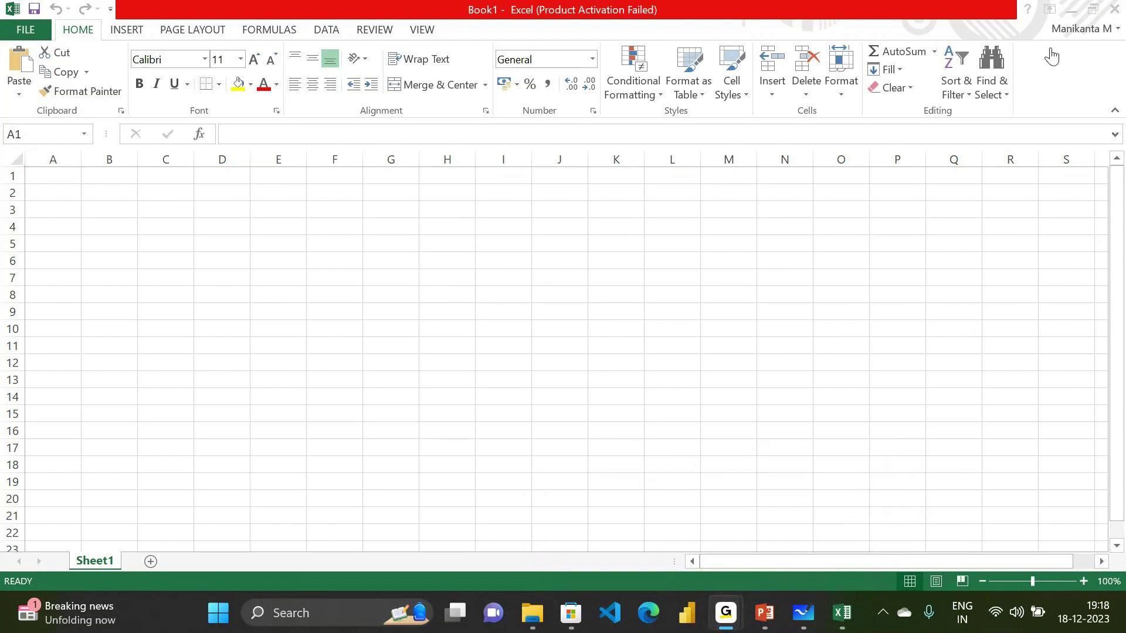
{"action": "left_click", "coordinate": [1036, 17]}
{"action": "left_click", "coordinate": [1030, 10]}
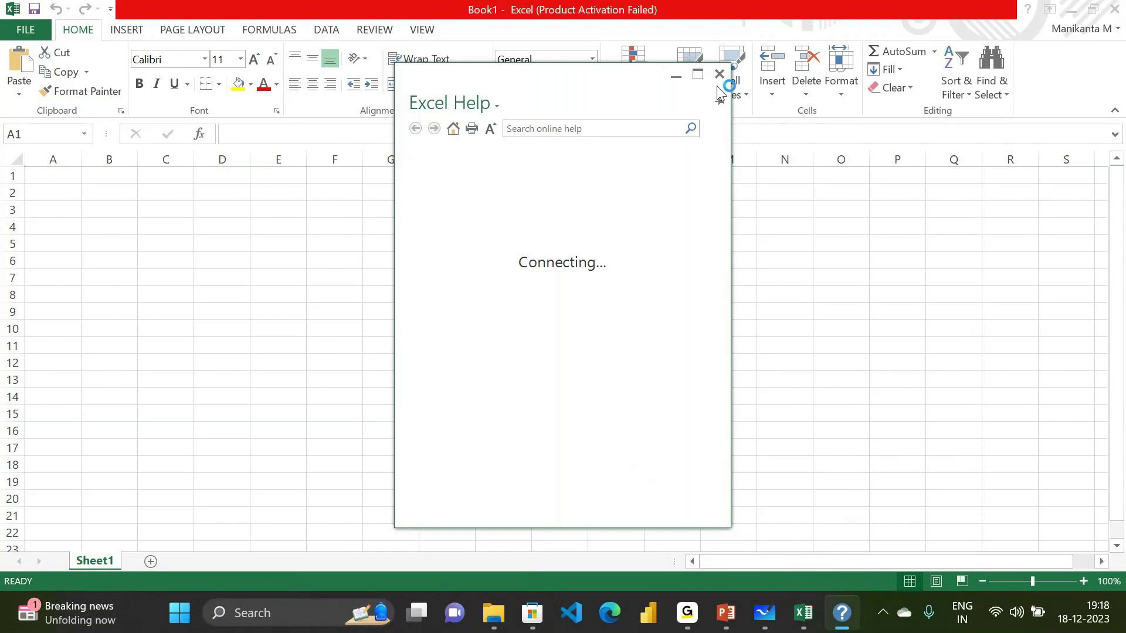
{"action": "left_click", "coordinate": [719, 73]}
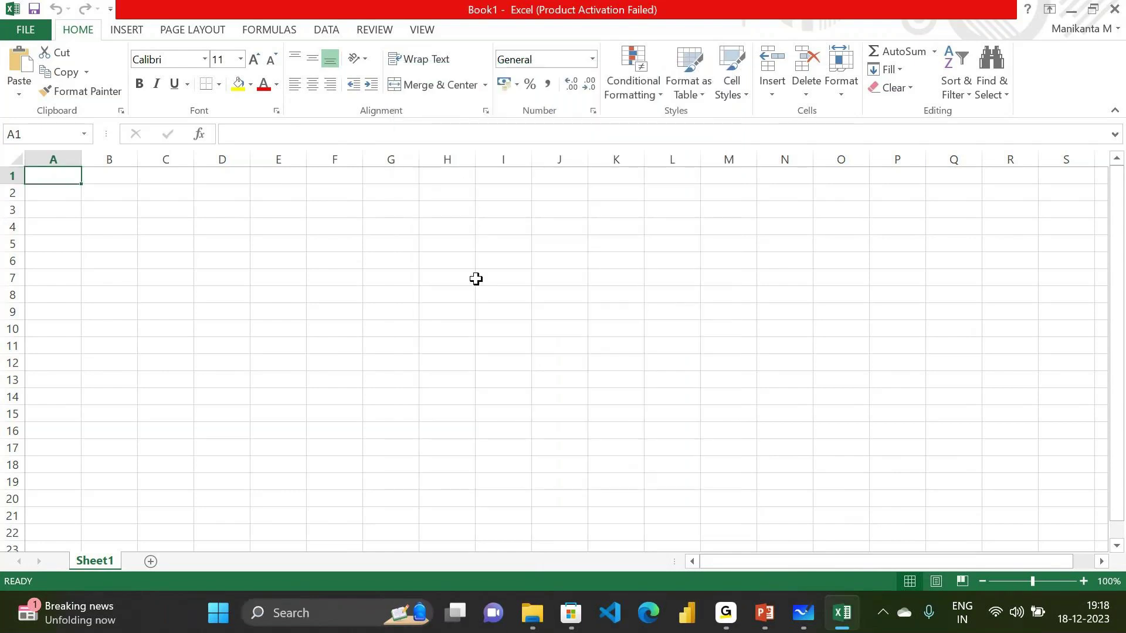
{"action": "left_click", "coordinate": [377, 291]}
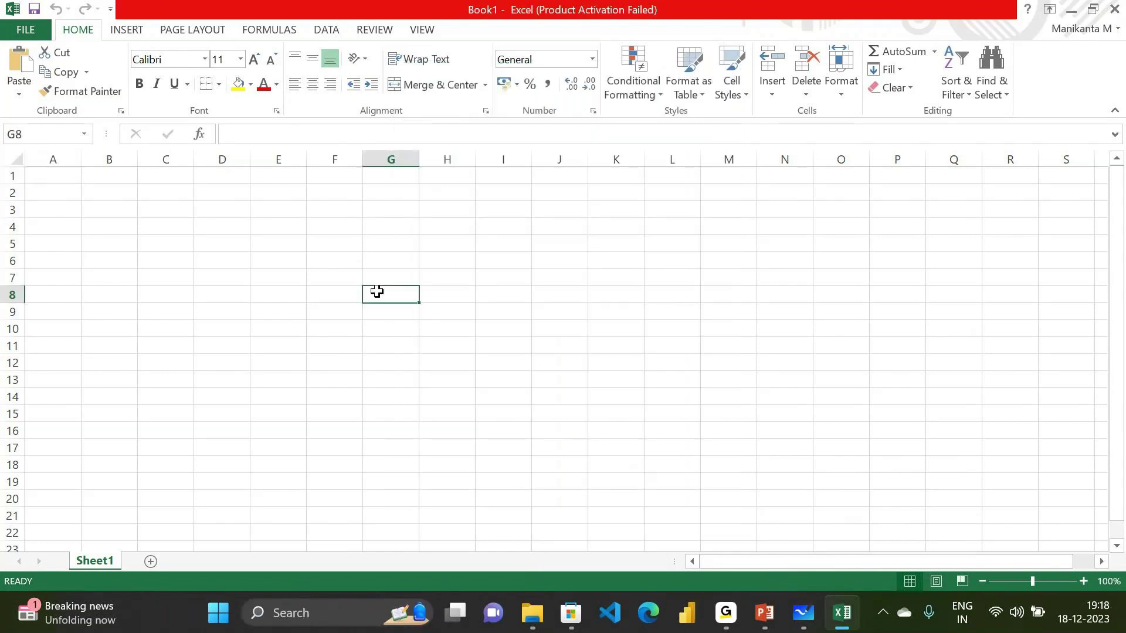
Enter the title Emp_TB in G8
{"action": "type", "text": "Emp"}
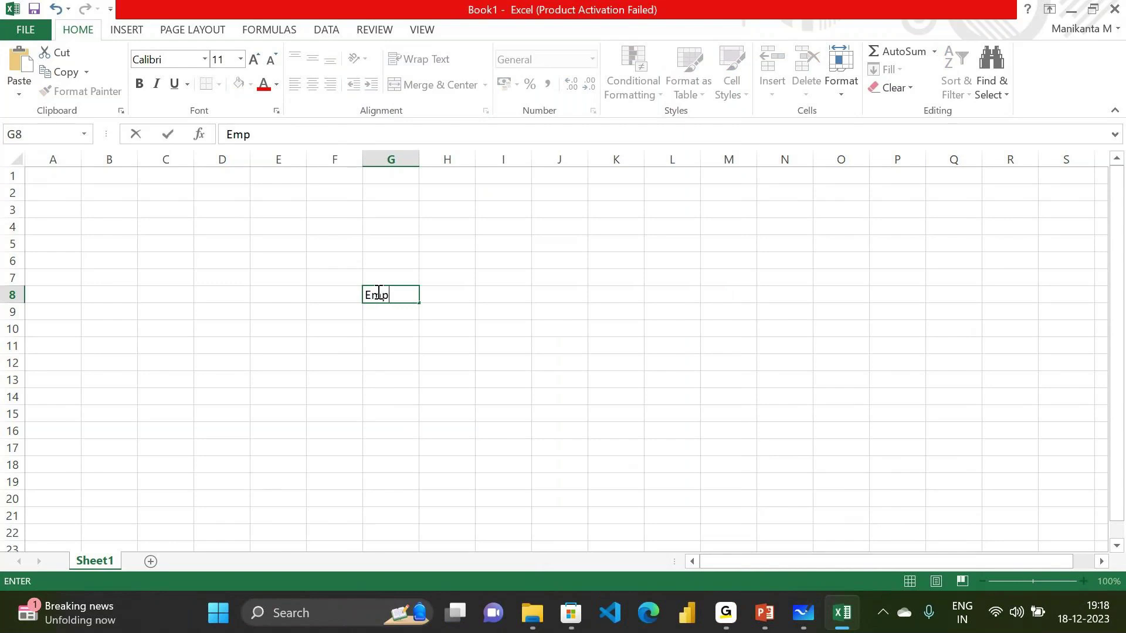
{"action": "type", "text": "_Tb"}
{"action": "key", "text": "BackSpace"}
{"action": "type", "text": "B"}
{"action": "key", "text": "Return"}
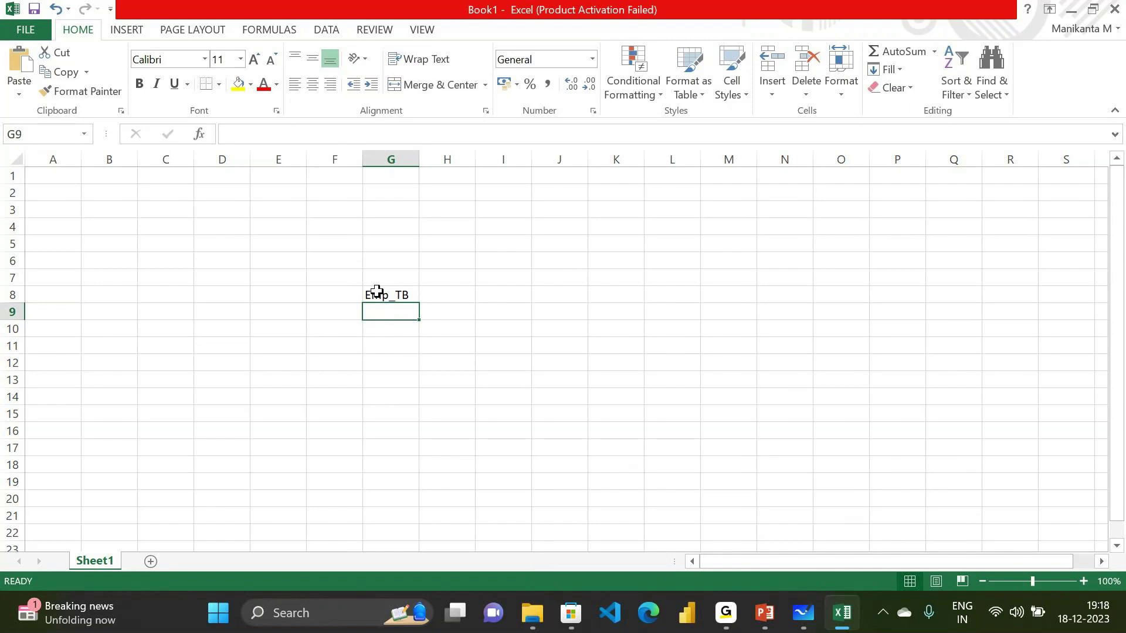
Enter the headers ID, NAME and LOCATION across G9:I9
{"action": "type", "text": "ID"}
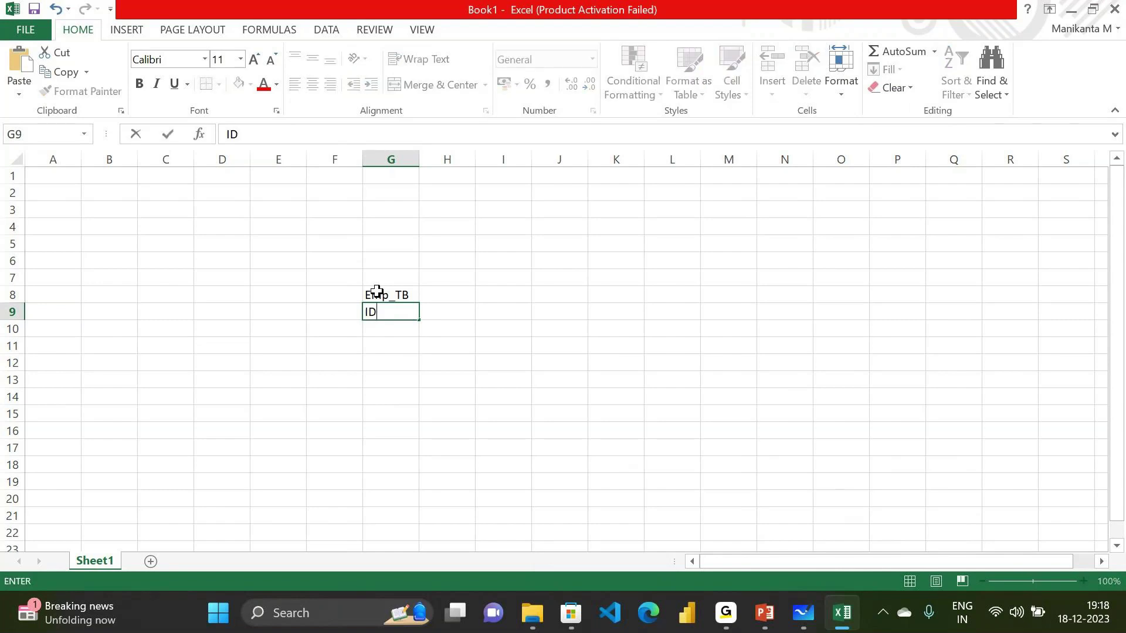
{"action": "key", "text": "Tab"}
{"action": "type", "text": "NAMER"}
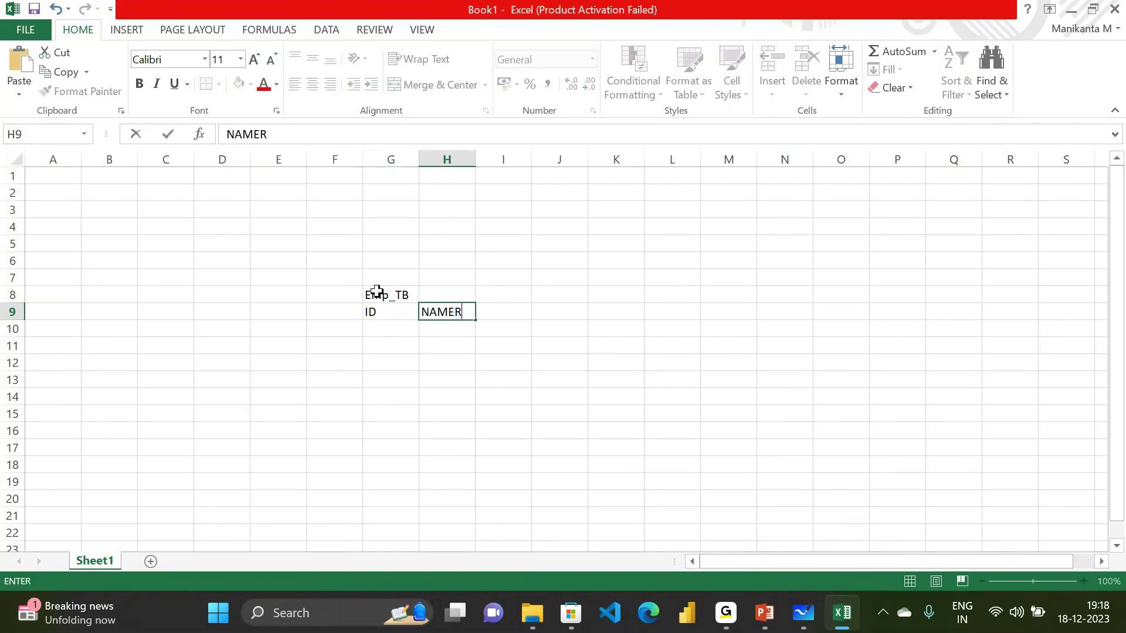
{"action": "key", "text": "BackSpace"}
{"action": "key", "text": "Tab"}
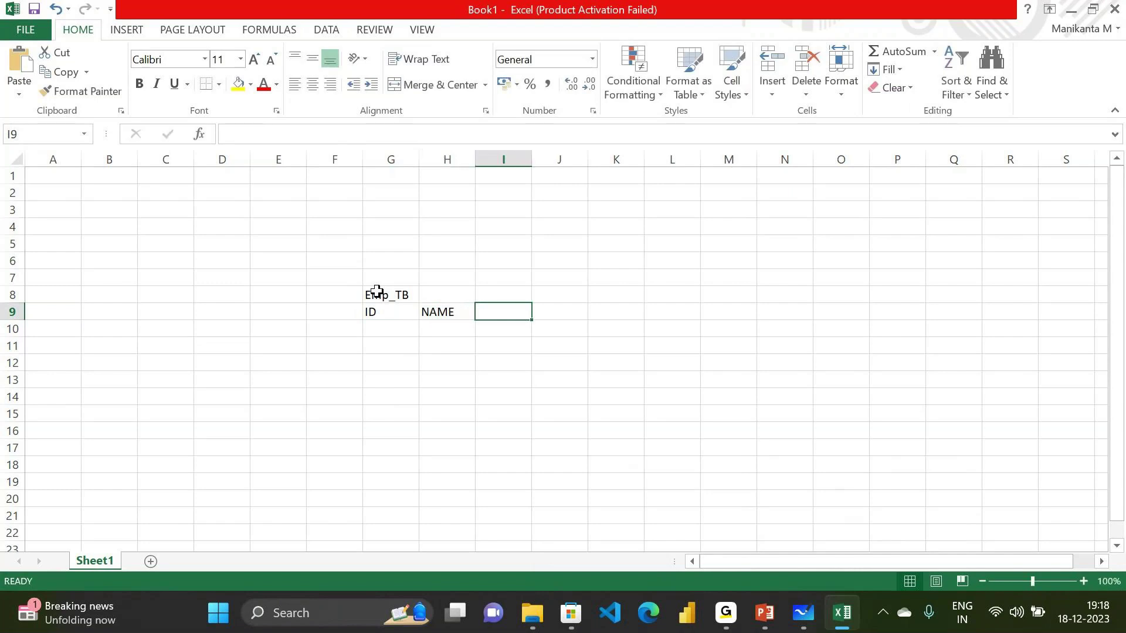
{"action": "type", "text": "C"}
{"action": "key", "text": "BackSpace"}
{"action": "type", "text": "LO"}
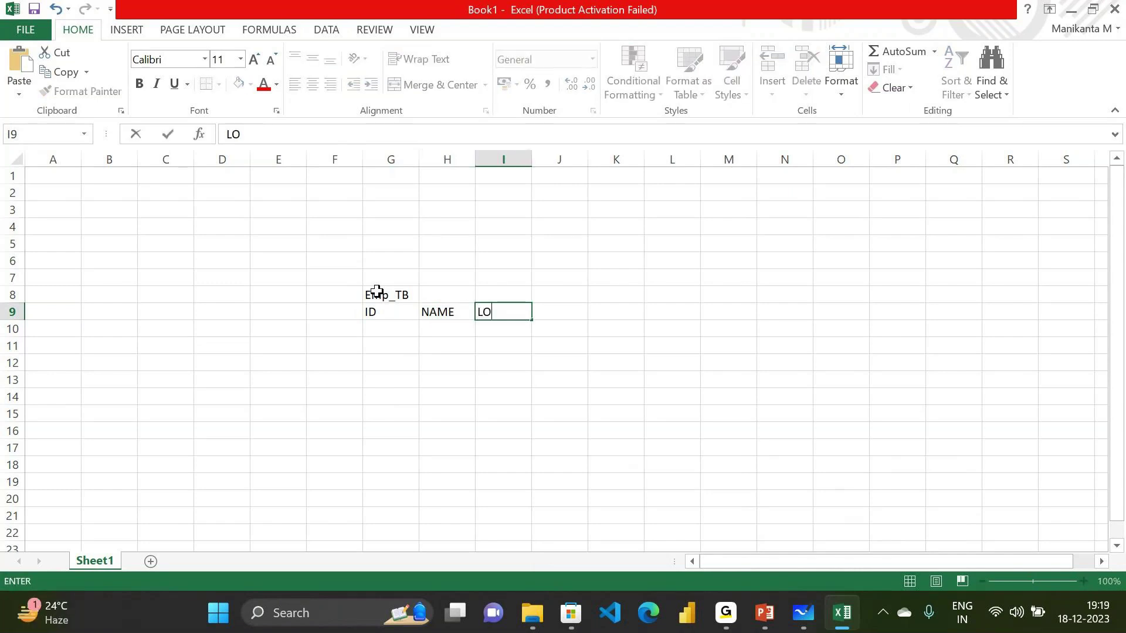
{"action": "type", "text": "CATION"}
{"action": "key", "text": "Tab"}
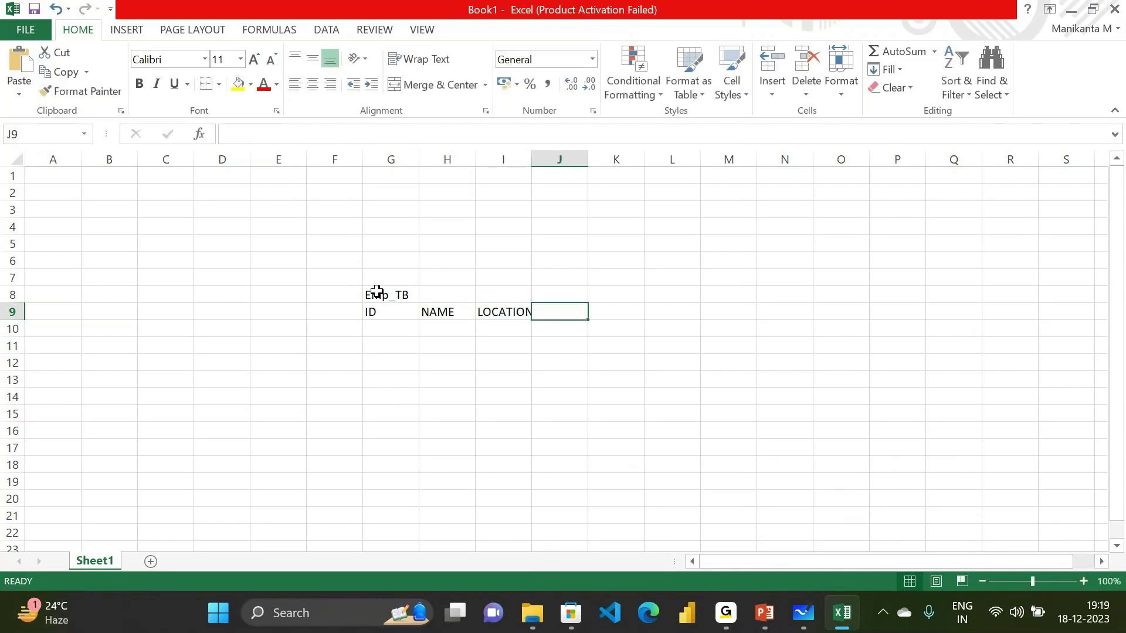
Enter the headers HIRE DATE, AGE, DOB, CONTACT and MAILID across J9:N9
{"action": "type", "text": "HIRE DATE"}
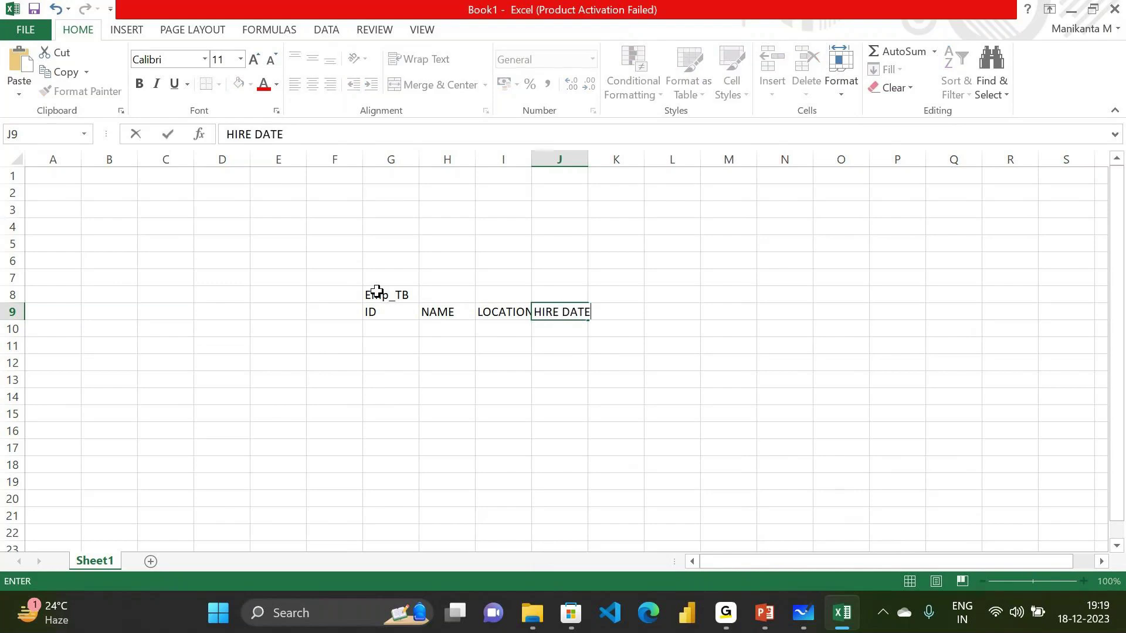
{"action": "key", "text": "Tab"}
{"action": "type", "text": "AGE"}
{"action": "key", "text": "Tab"}
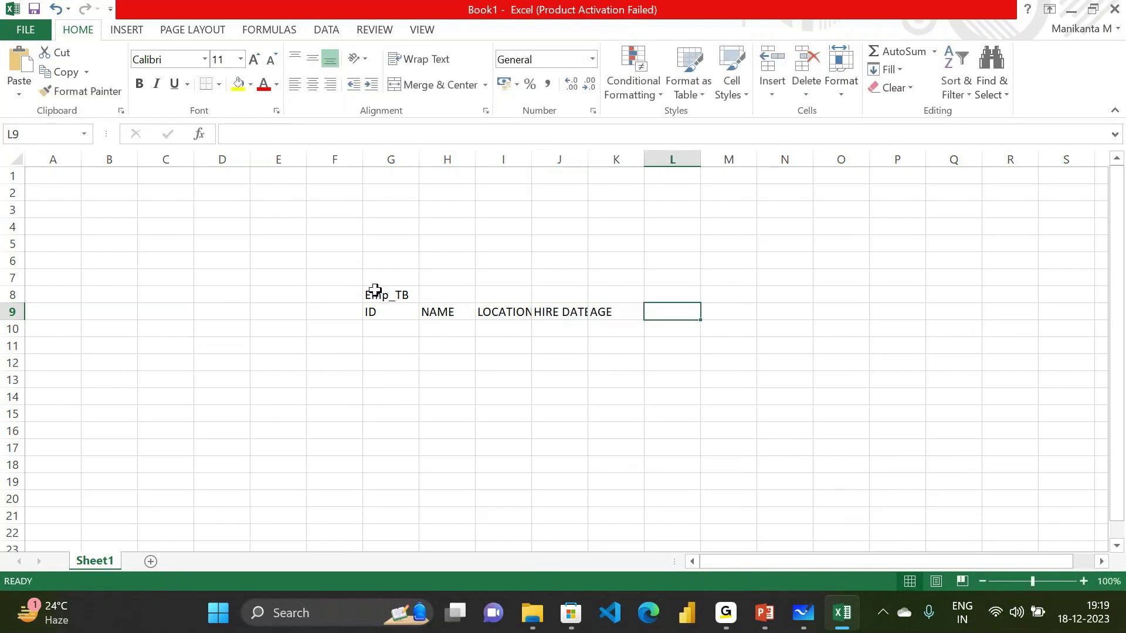
{"action": "type", "text": "D"}
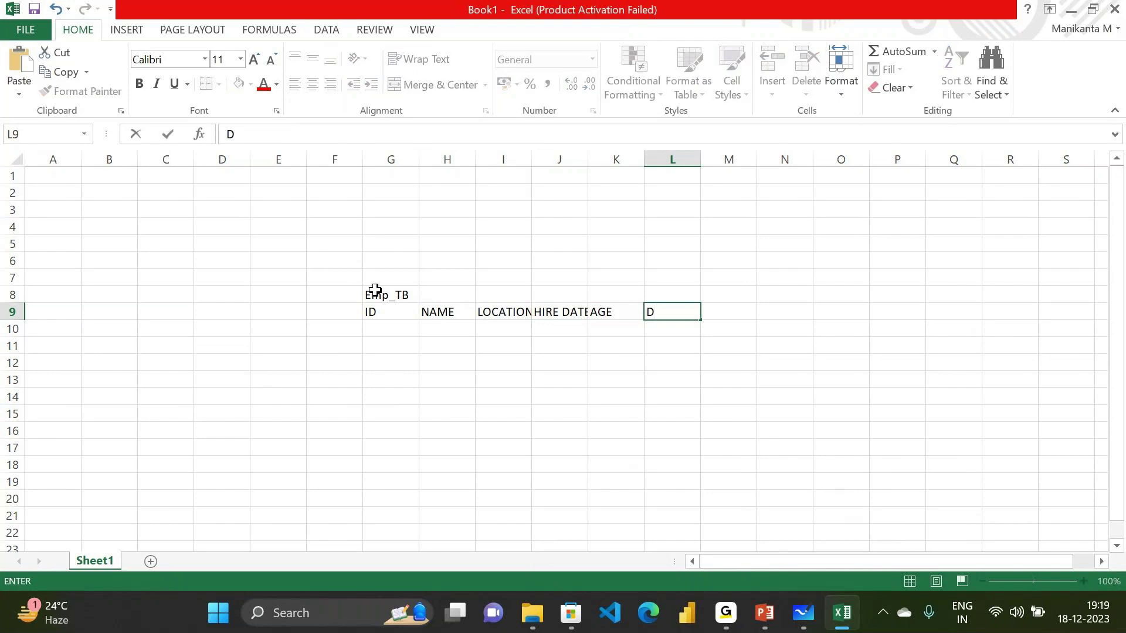
{"action": "type", "text": "OB"}
{"action": "key", "text": "Tab"}
{"action": "type", "text": "CONTACT"}
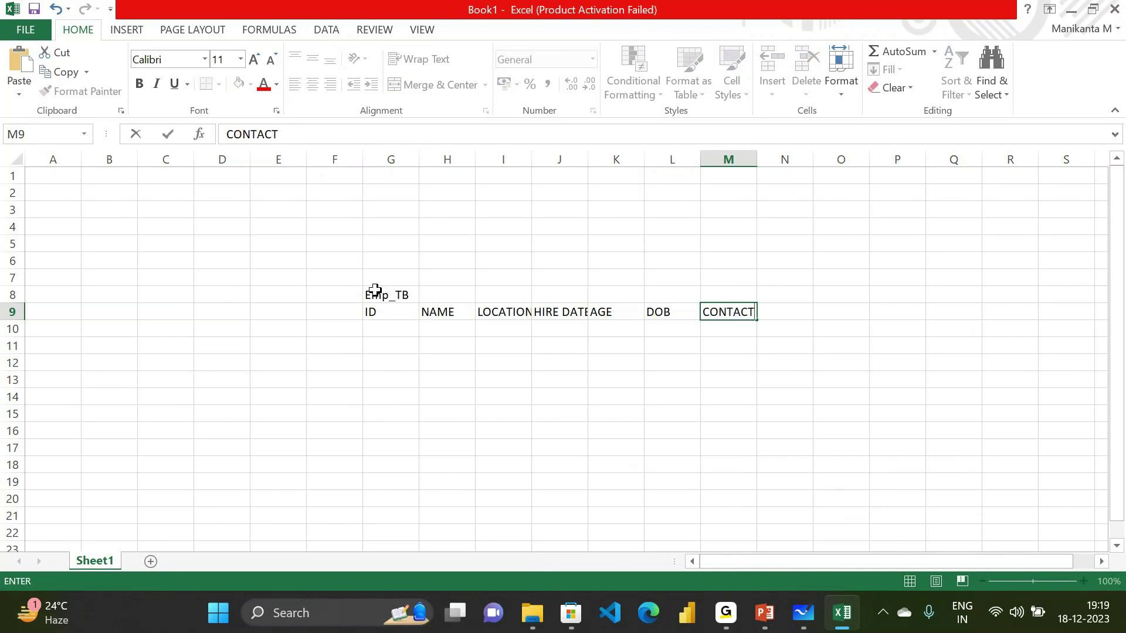
{"action": "key", "text": "ctrl+Return"}
{"action": "key", "text": "Tab"}
{"action": "type", "text": "MAIL"}
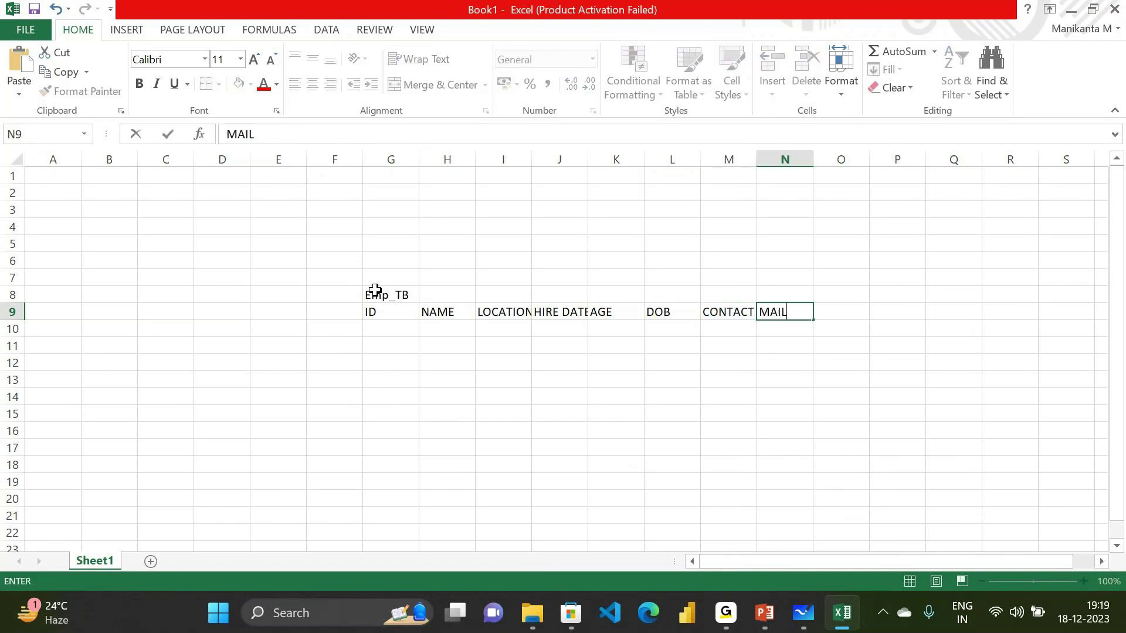
{"action": "type", "text": "ID"}
{"action": "key", "text": "shift+Tab"}
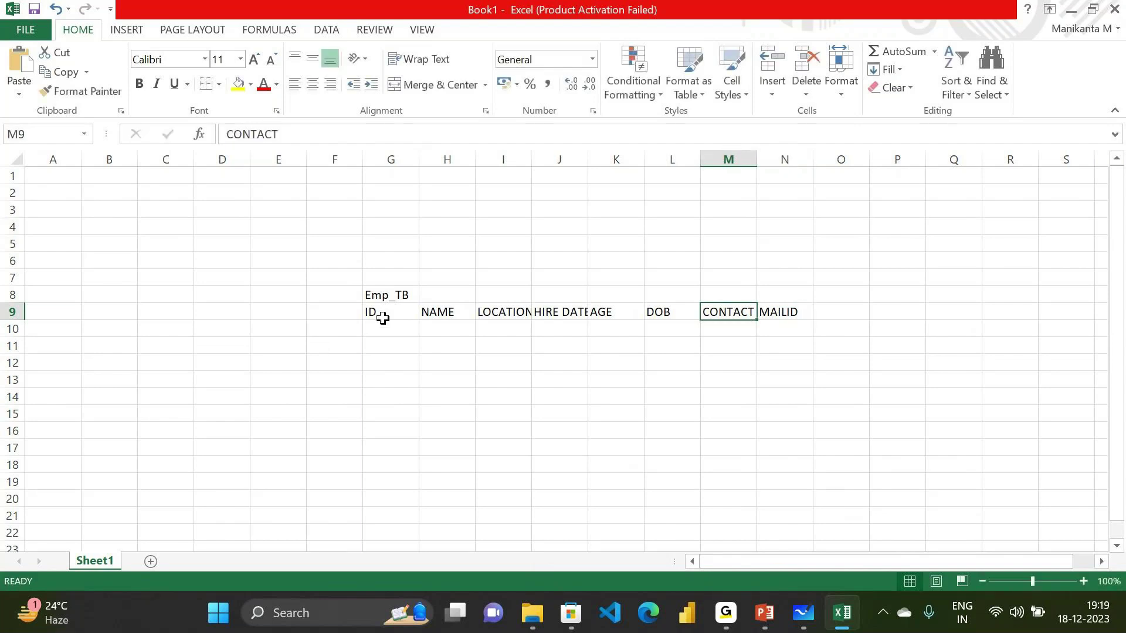
Add the SALARY header in O9 and select the header row from ID onward
{"action": "left_click", "coordinate": [382, 314]}
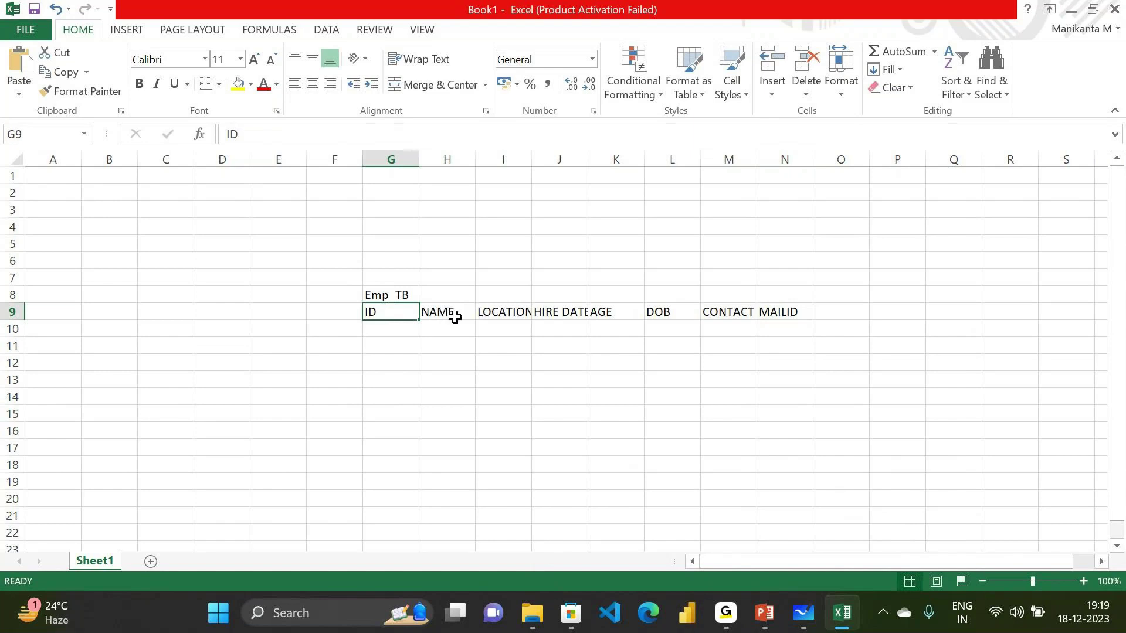
{"action": "left_click", "coordinate": [834, 314]}
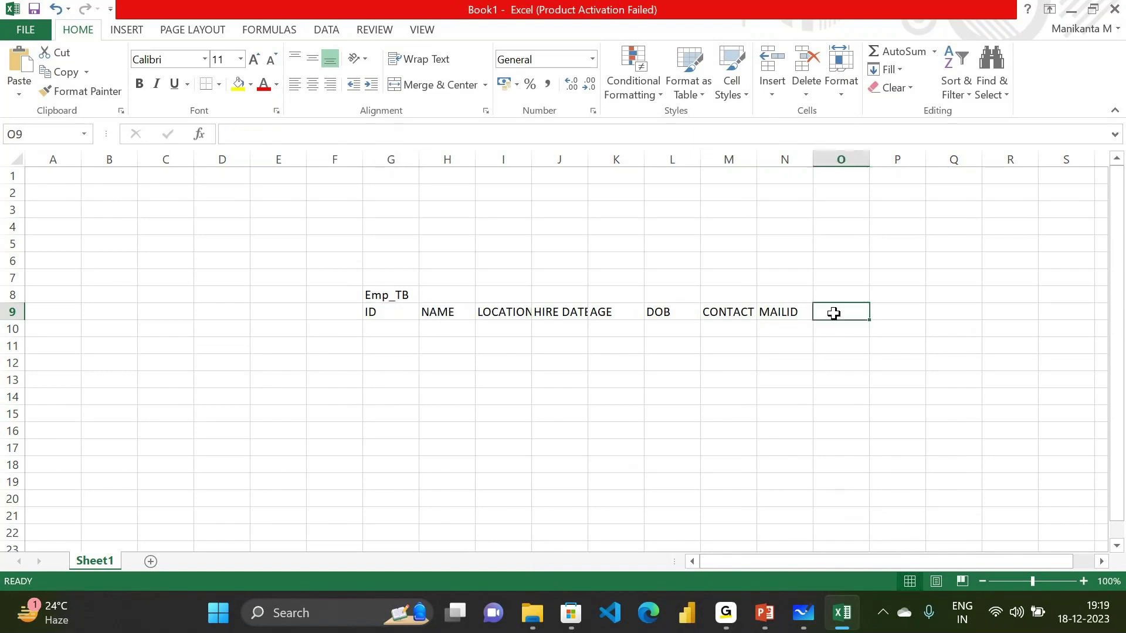
{"action": "type", "text": "SALARY"}
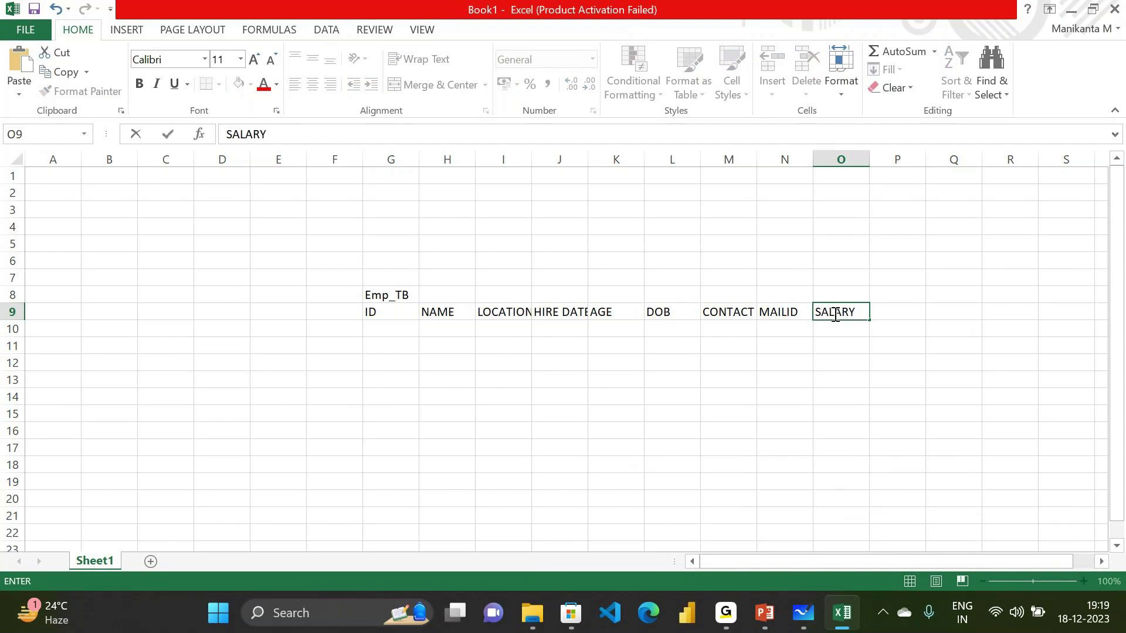
{"action": "left_click", "coordinate": [389, 311]}
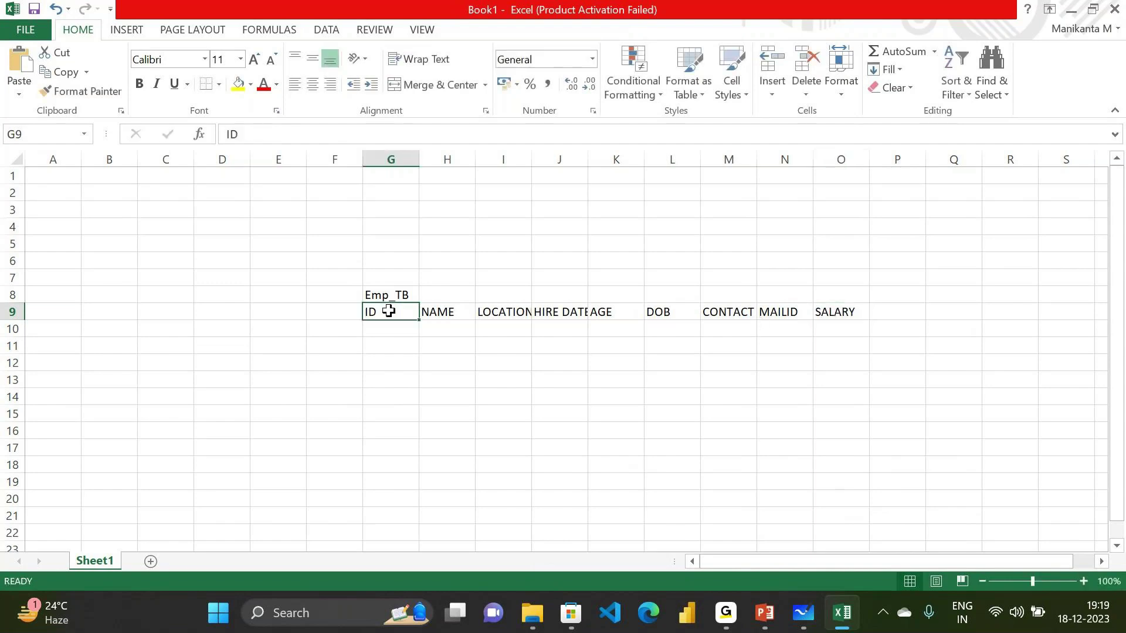
{"action": "key", "text": "shift+Right"}
{"action": "key", "text": "shift+Right"}
{"action": "key", "text": "shift+Right"}
{"action": "key", "text": "shift+Right"}
{"action": "key", "text": "shift+Right"}
{"action": "key", "text": "shift+Right"}
{"action": "key", "text": "shift+Right"}
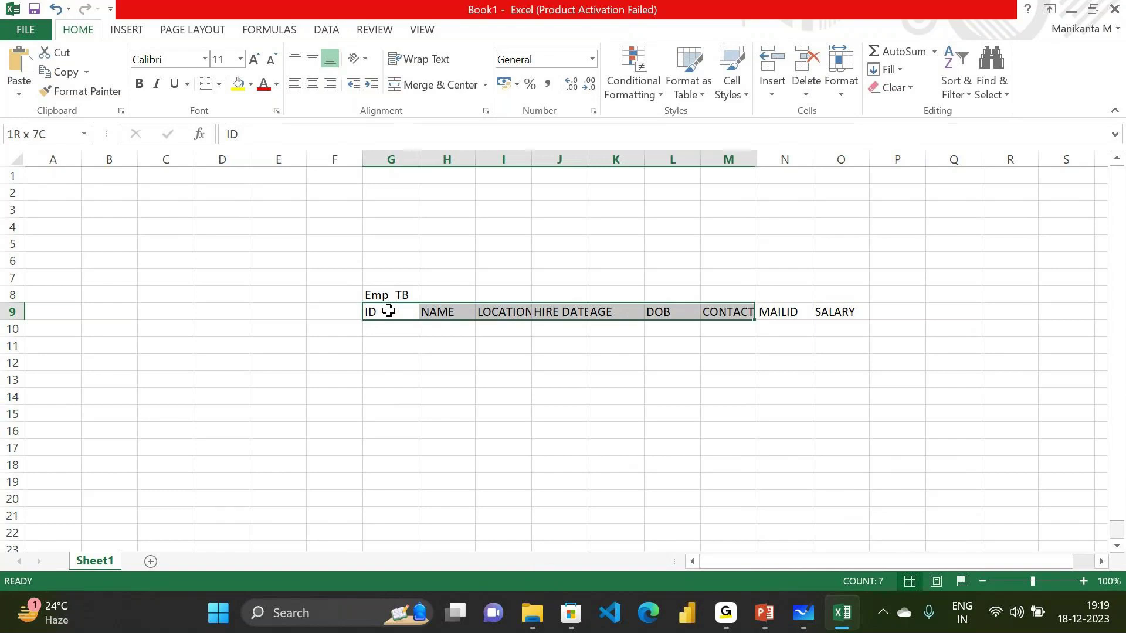
{"action": "key", "text": "shift+Right"}
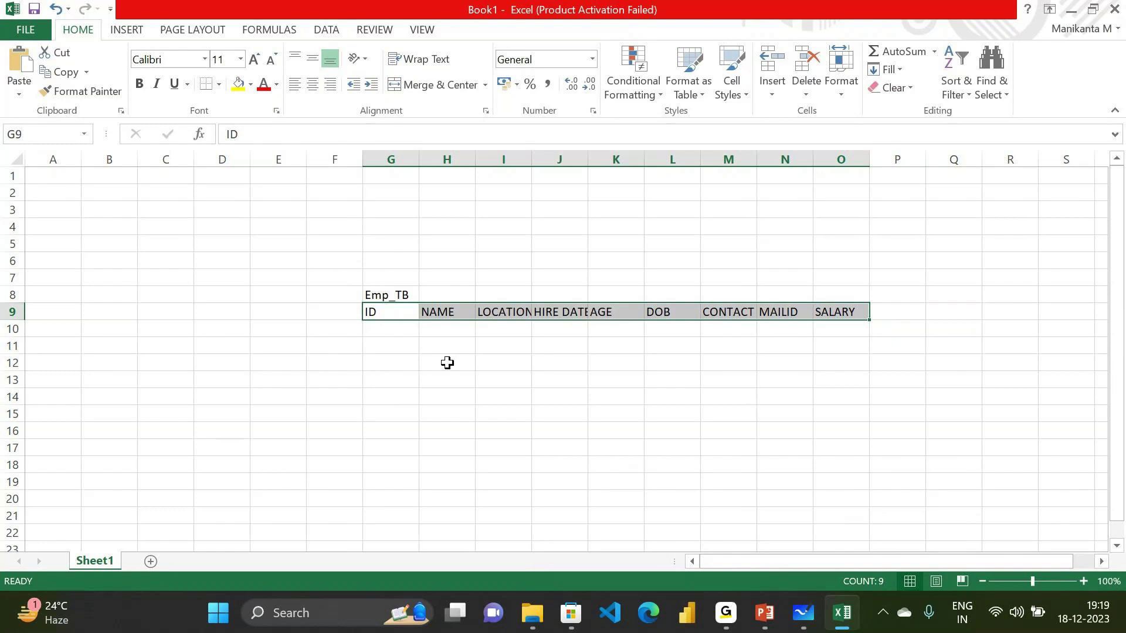
{"action": "left_click", "coordinate": [399, 331]}
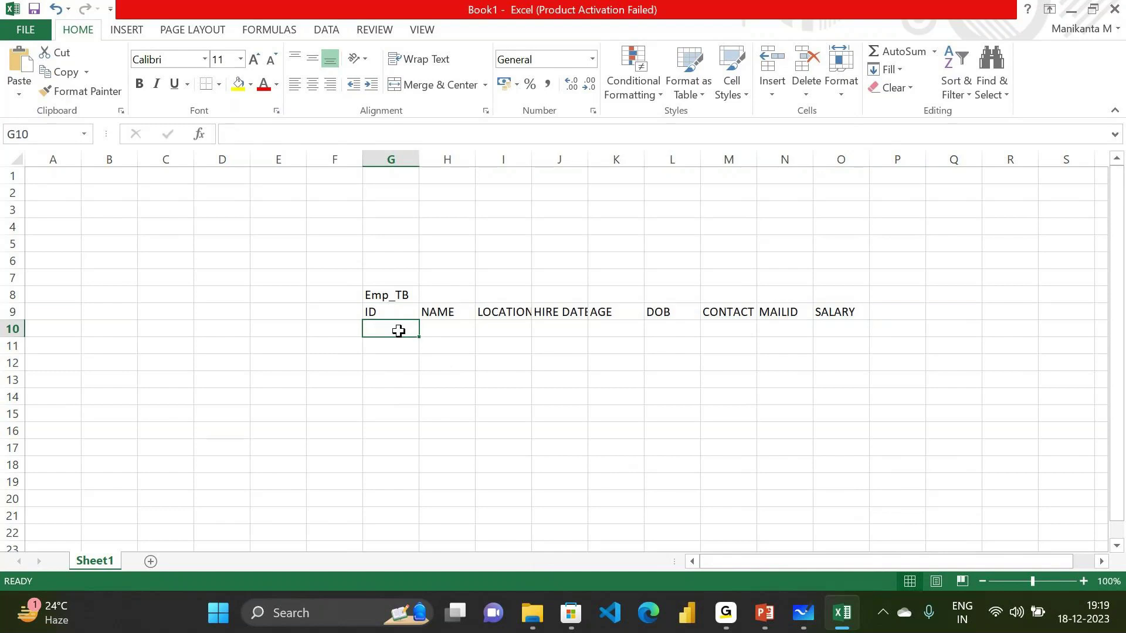
Enter IDs 1 and 2, then fill the ID series down to 8 in G17
{"action": "type", "text": "1"}
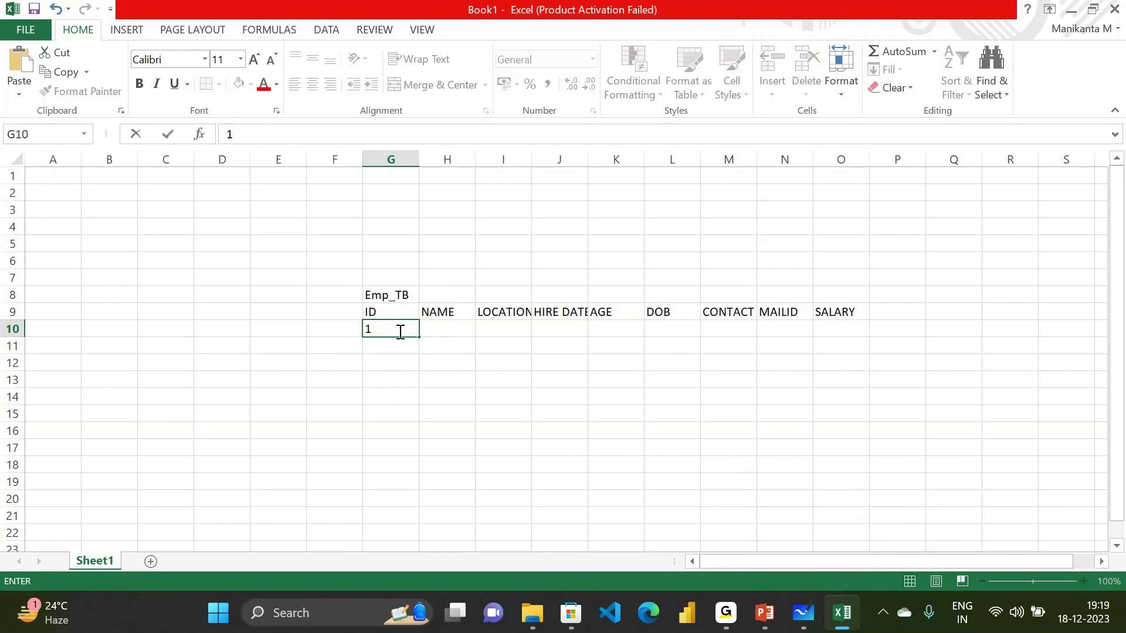
{"action": "key", "text": "Return"}
{"action": "type", "text": "2"}
{"action": "key", "text": "Return"}
{"action": "key", "text": "Up"}
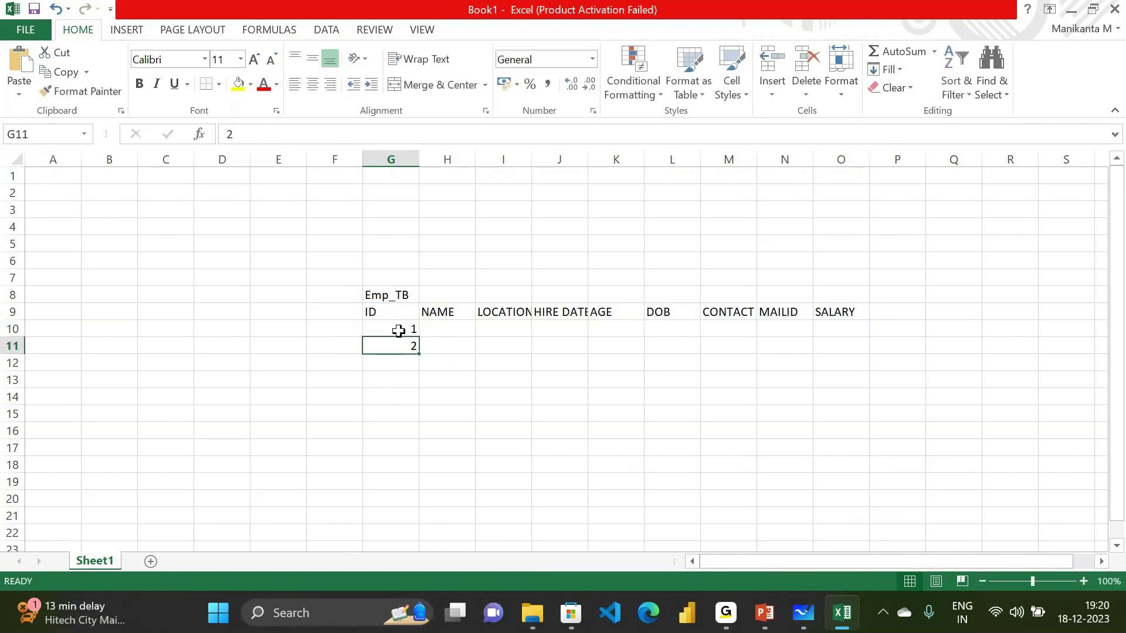
{"action": "left_click", "coordinate": [403, 328]}
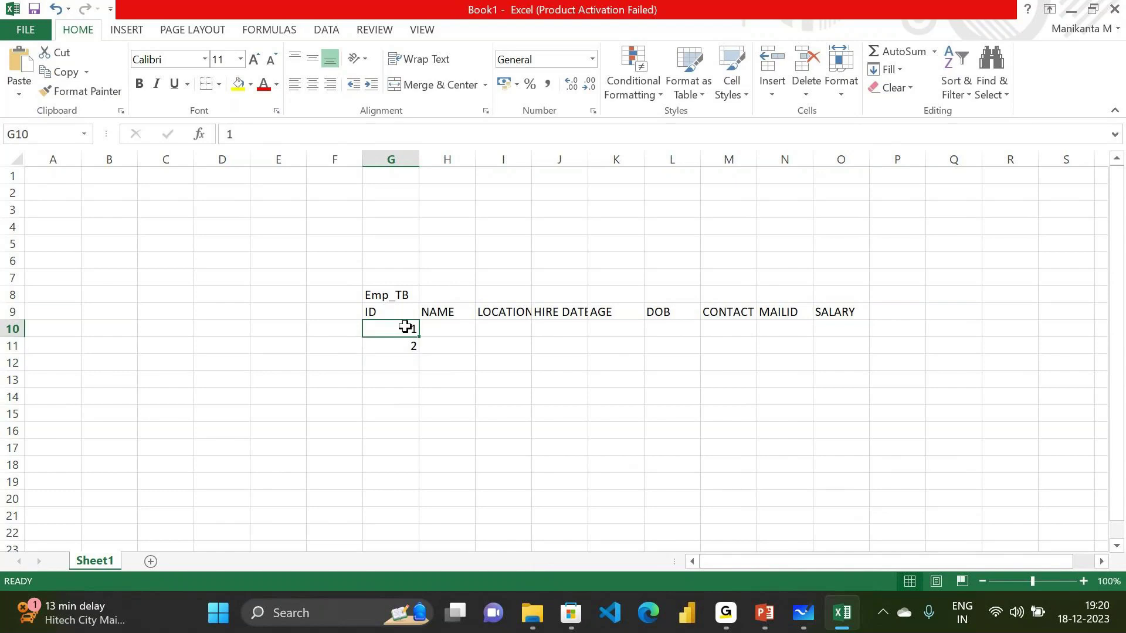
{"action": "key", "text": "shift+Down"}
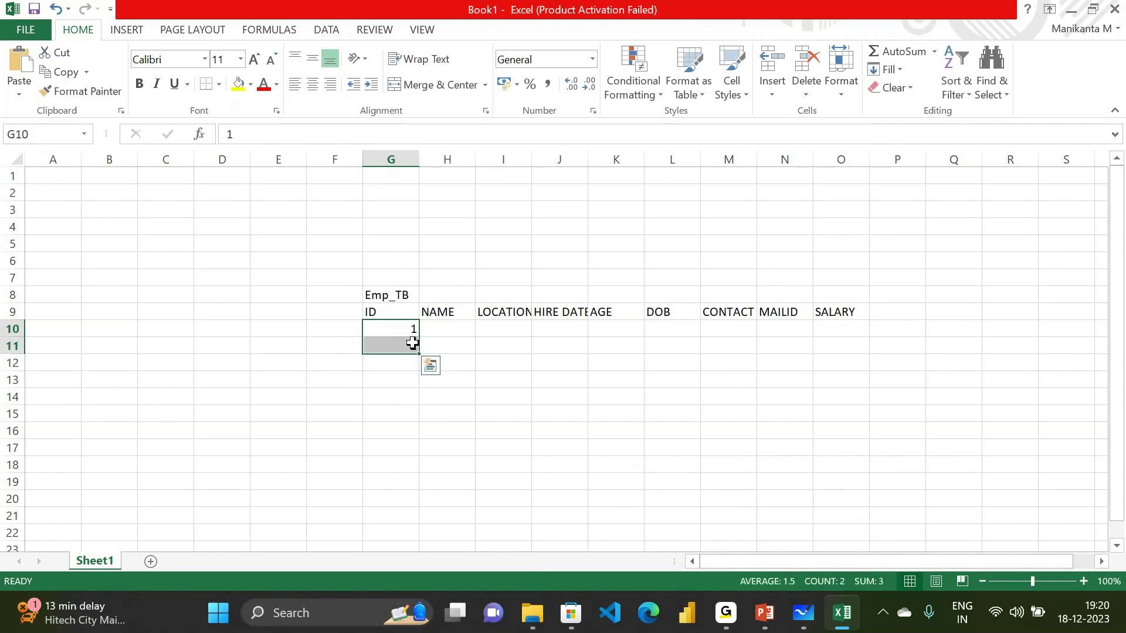
{"action": "left_click_drag", "start_coordinate": [417, 354], "coordinate": [418, 458]}
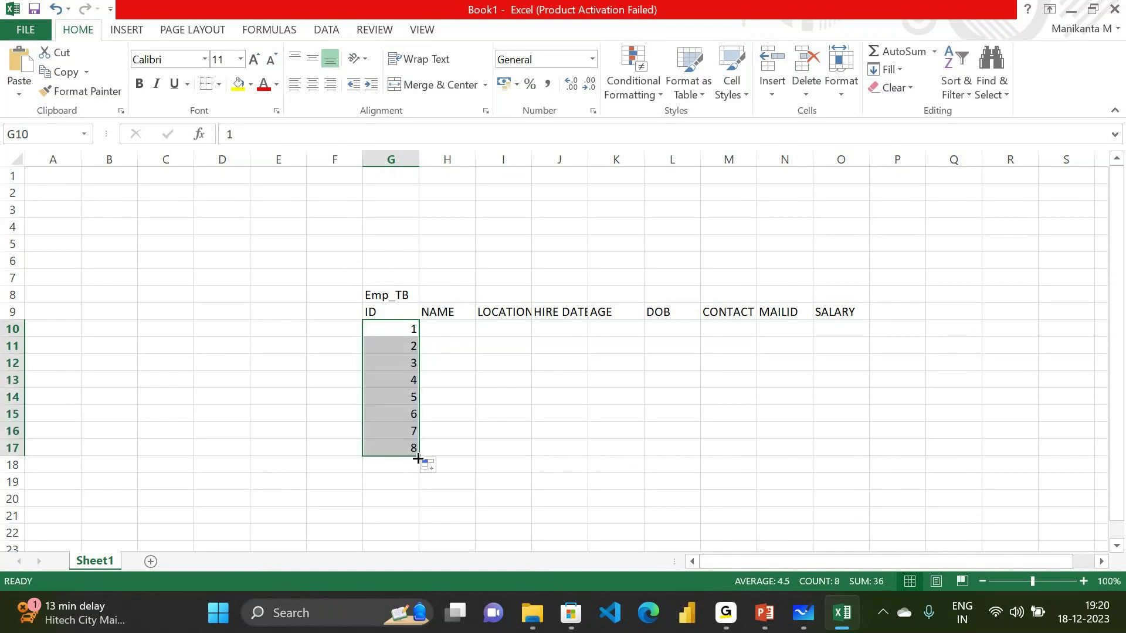
Fill NAME with alternating A and B through row 17 and widen column I
{"action": "left_click", "coordinate": [445, 330]}
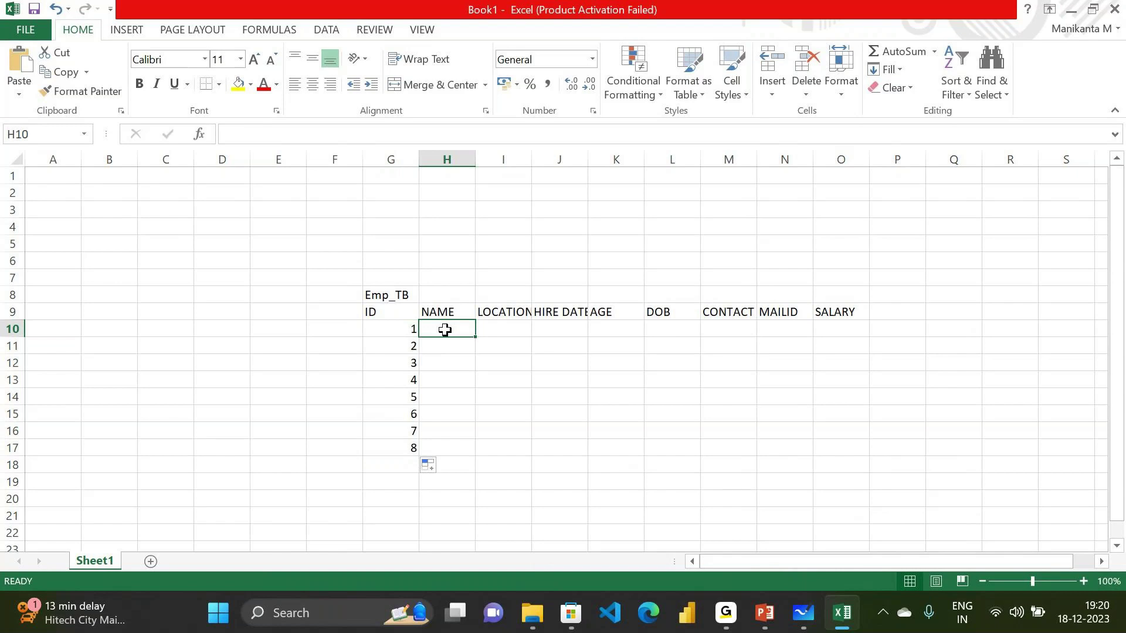
{"action": "type", "text": "QA"}
{"action": "key", "text": "BackSpace"}
{"action": "key", "text": "BackSpace"}
{"action": "type", "text": "A"}
{"action": "key", "text": "ctrl+Return"}
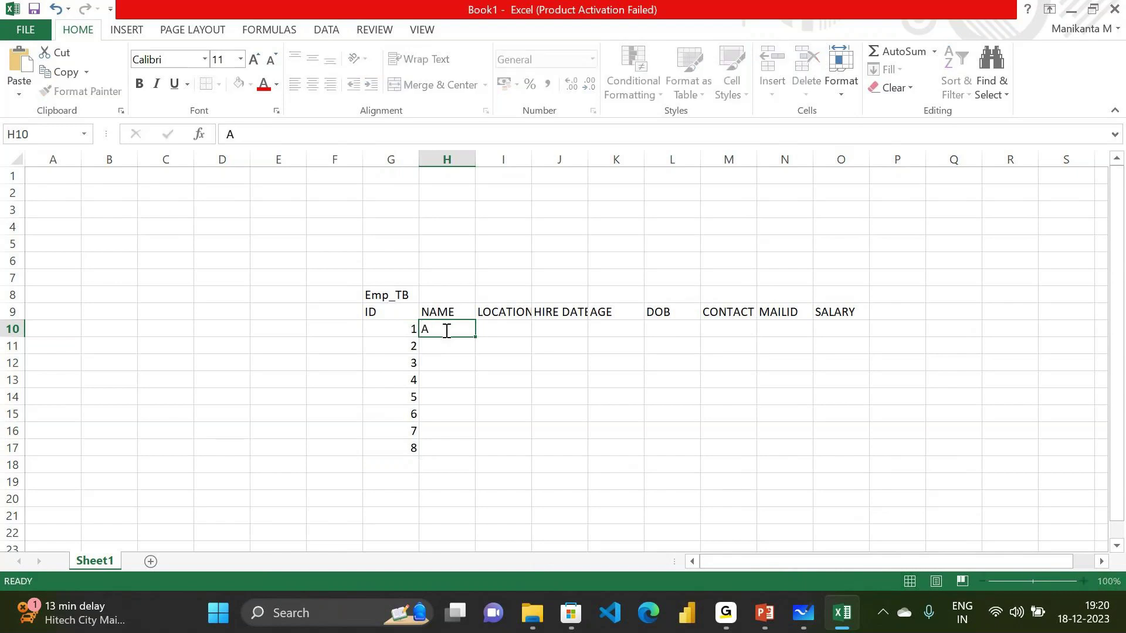
{"action": "key", "text": "Return"}
{"action": "type", "text": "B"}
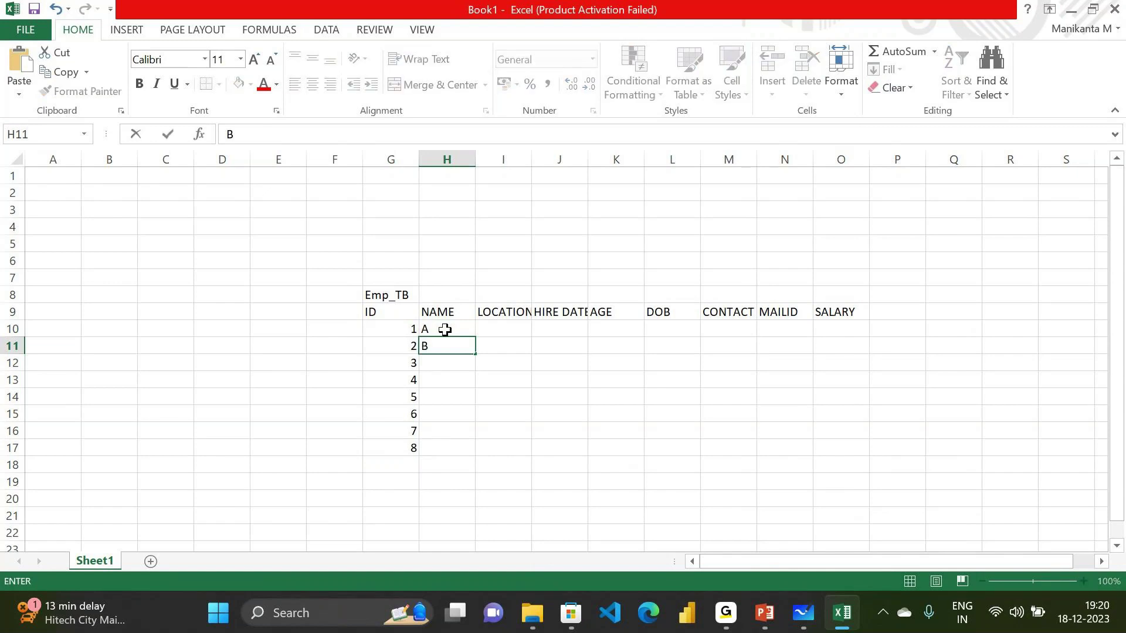
{"action": "key", "text": "Return"}
{"action": "left_click_drag", "start_coordinate": [445, 330], "coordinate": [472, 455]}
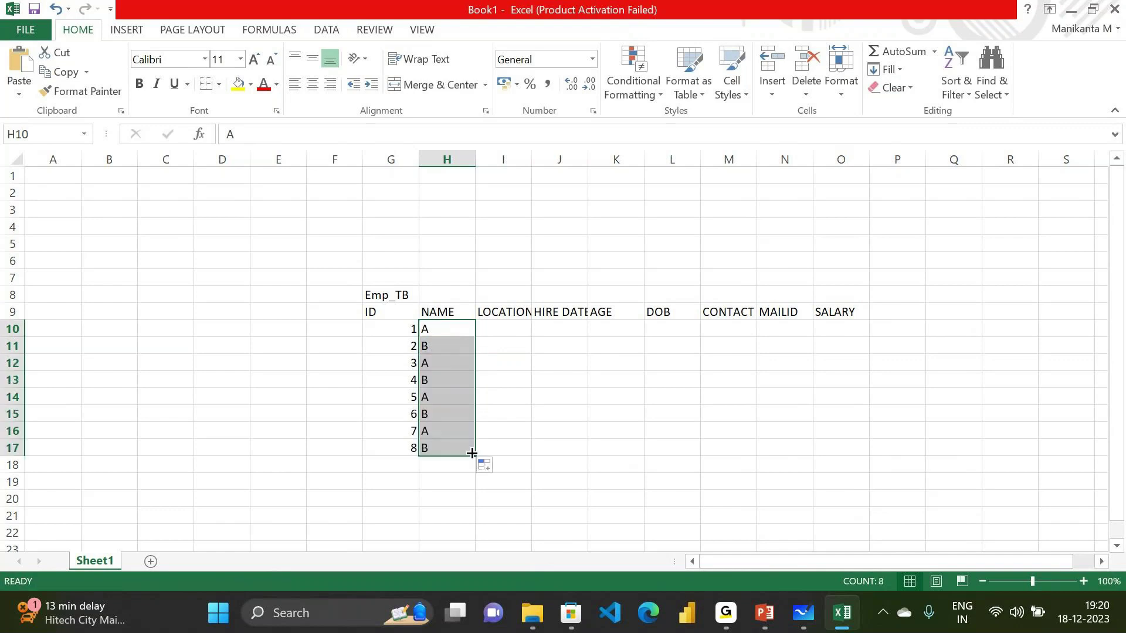
{"action": "left_click", "coordinate": [455, 391]}
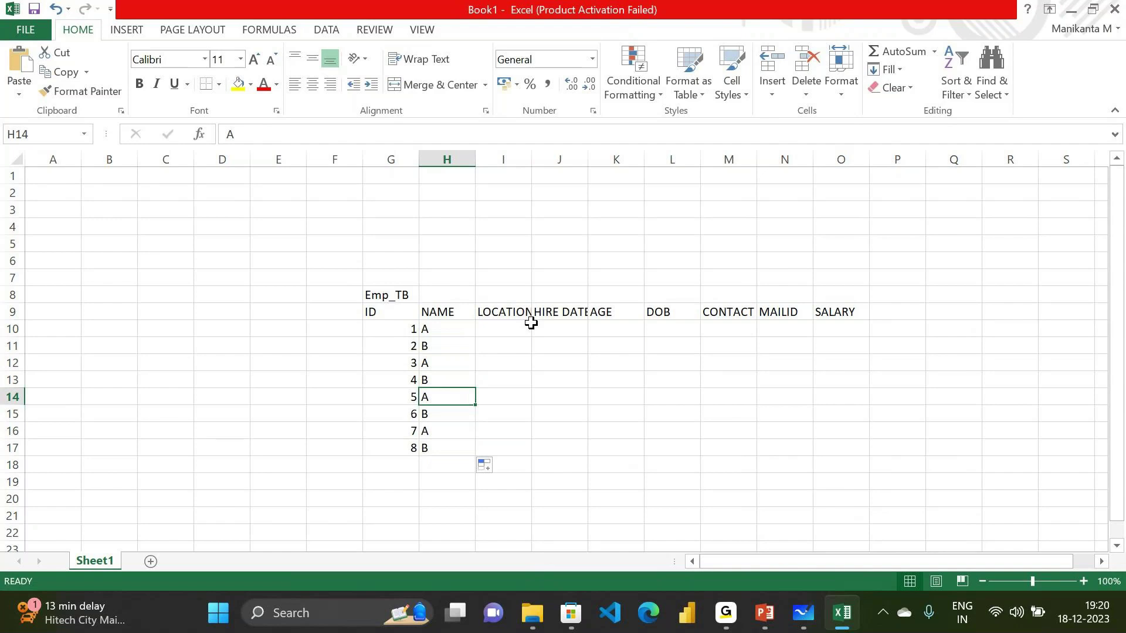
{"action": "left_click_drag", "start_coordinate": [532, 157], "coordinate": [564, 159]}
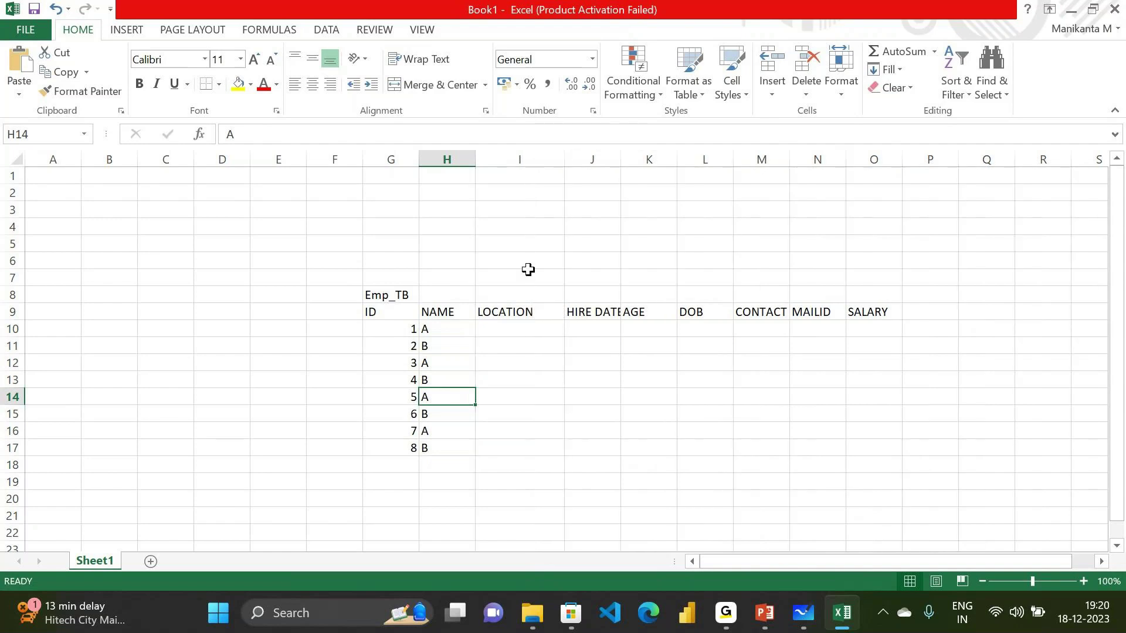
Enter locations HYD, AP, TN, KA, DL and MUM in I10:I15
{"action": "left_click", "coordinate": [520, 324]}
{"action": "type", "text": "HYD"}
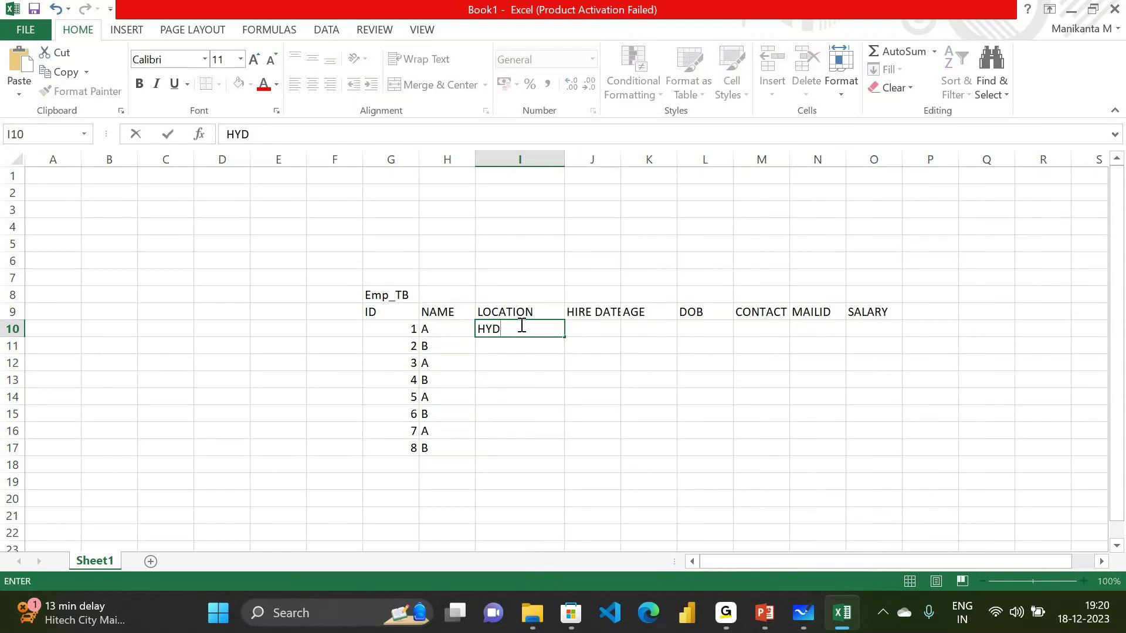
{"action": "key", "text": "Return"}
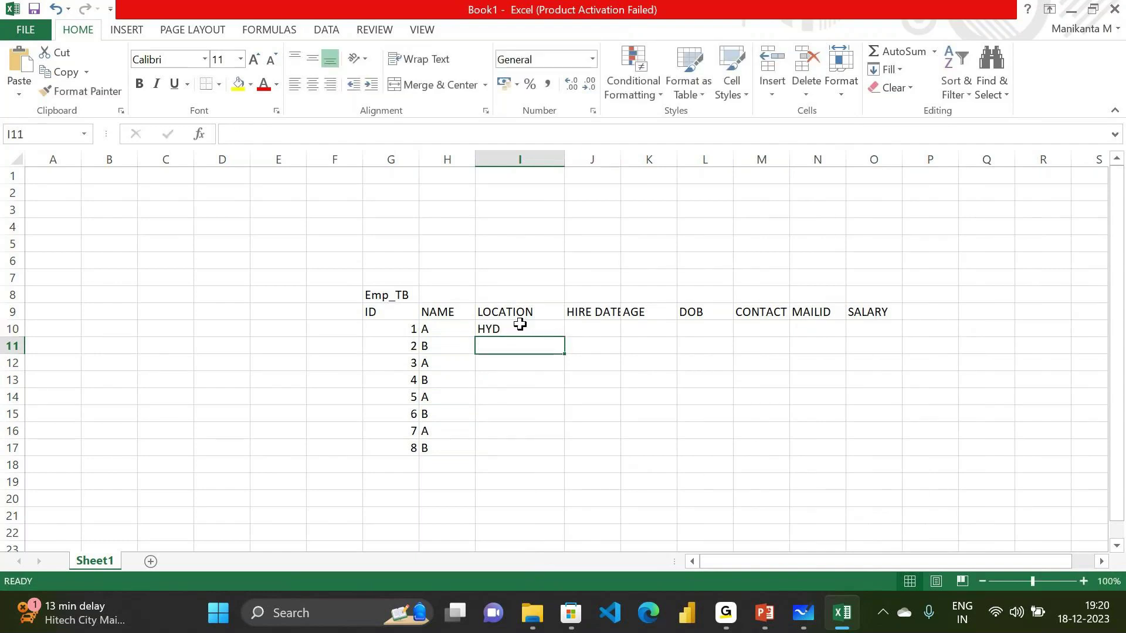
{"action": "type", "text": "AP"}
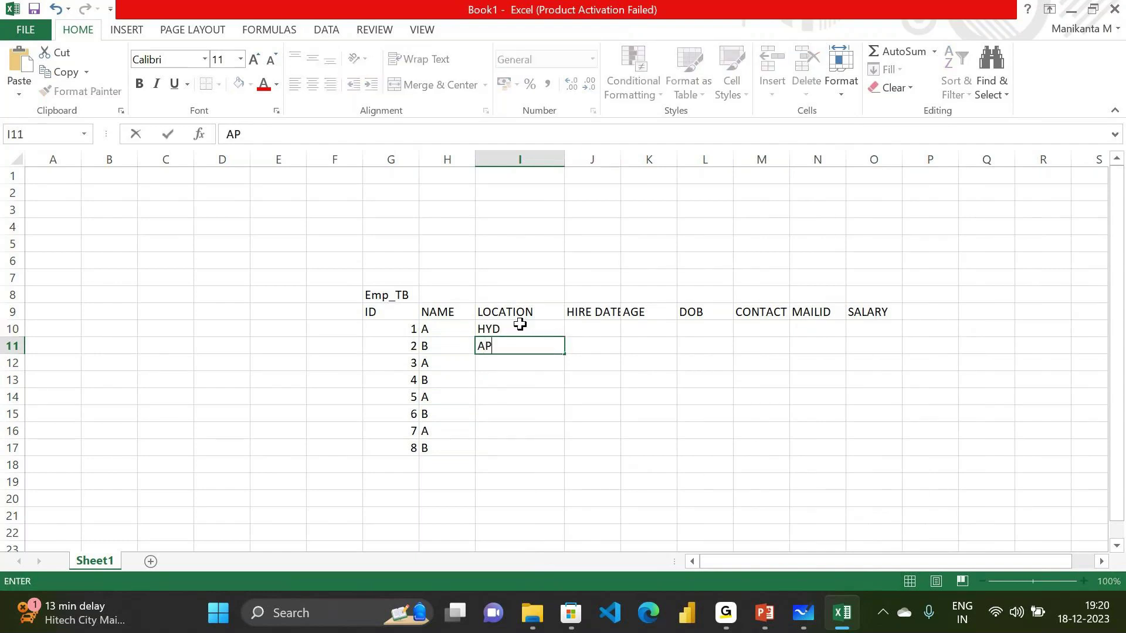
{"action": "key", "text": "Return"}
{"action": "type", "text": "T"}
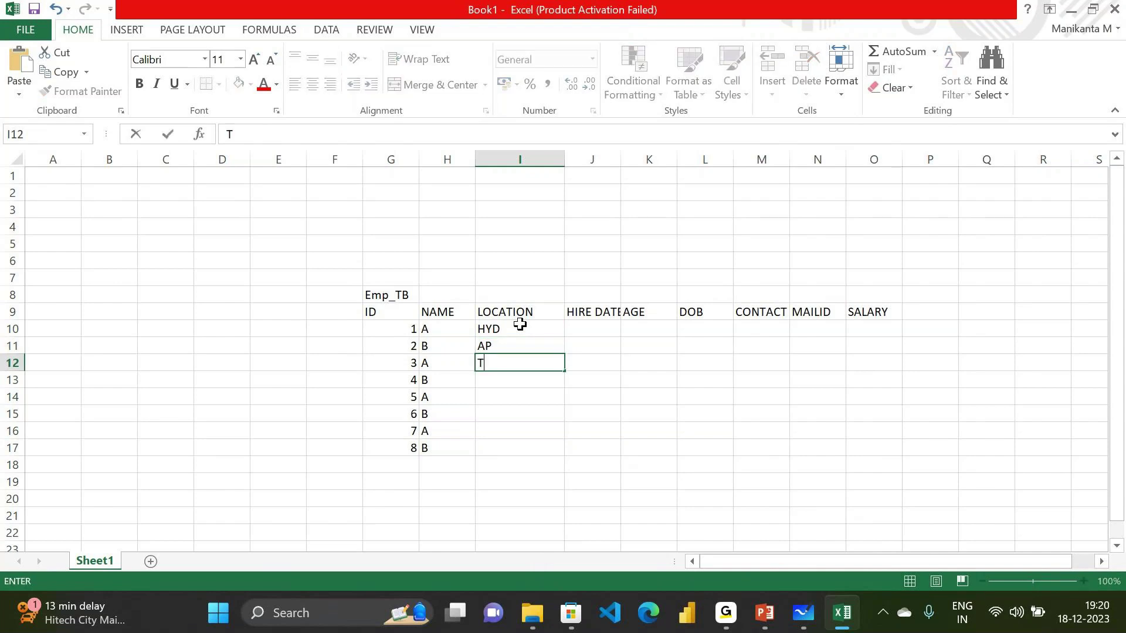
{"action": "type", "text": "N"}
{"action": "key", "text": "Return"}
{"action": "type", "text": "K"}
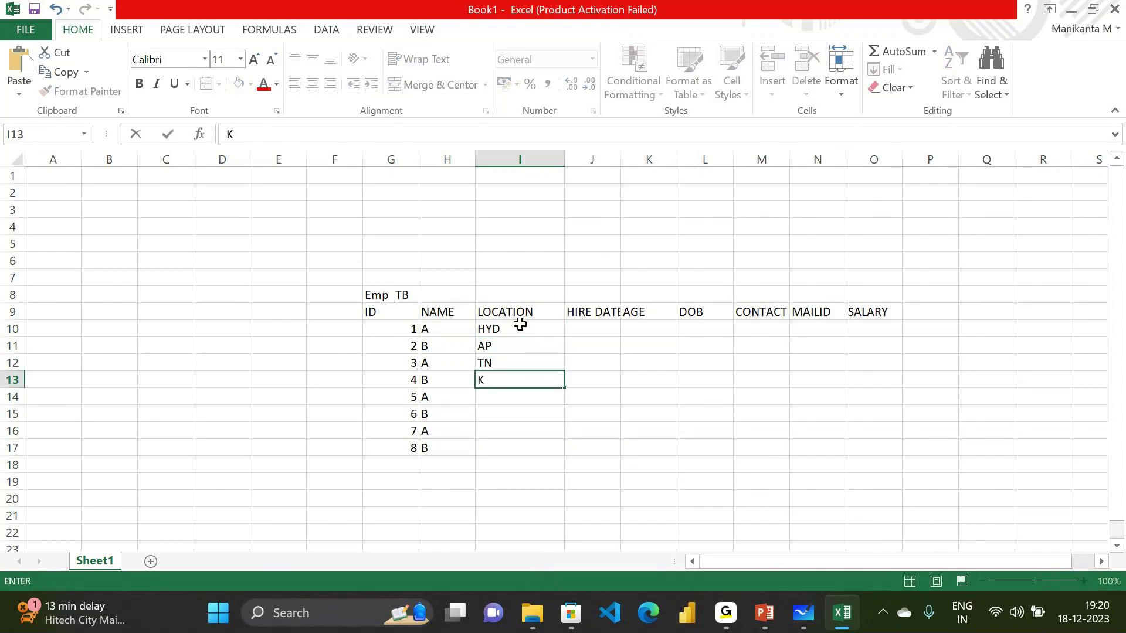
{"action": "type", "text": "A"}
{"action": "key", "text": "Return"}
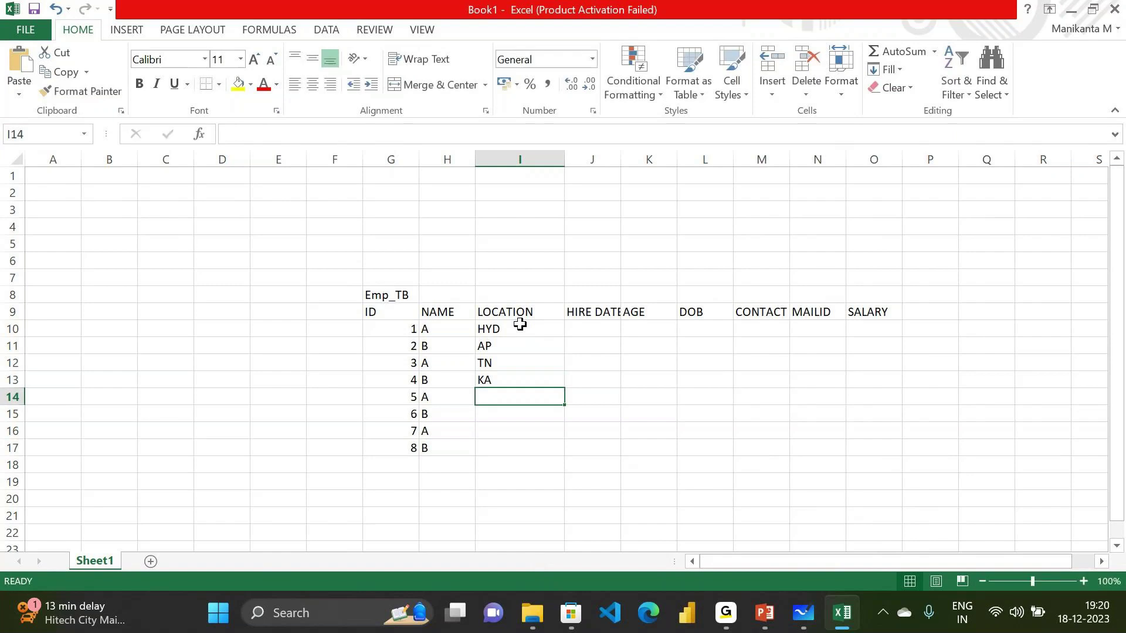
{"action": "type", "text": "NU"}
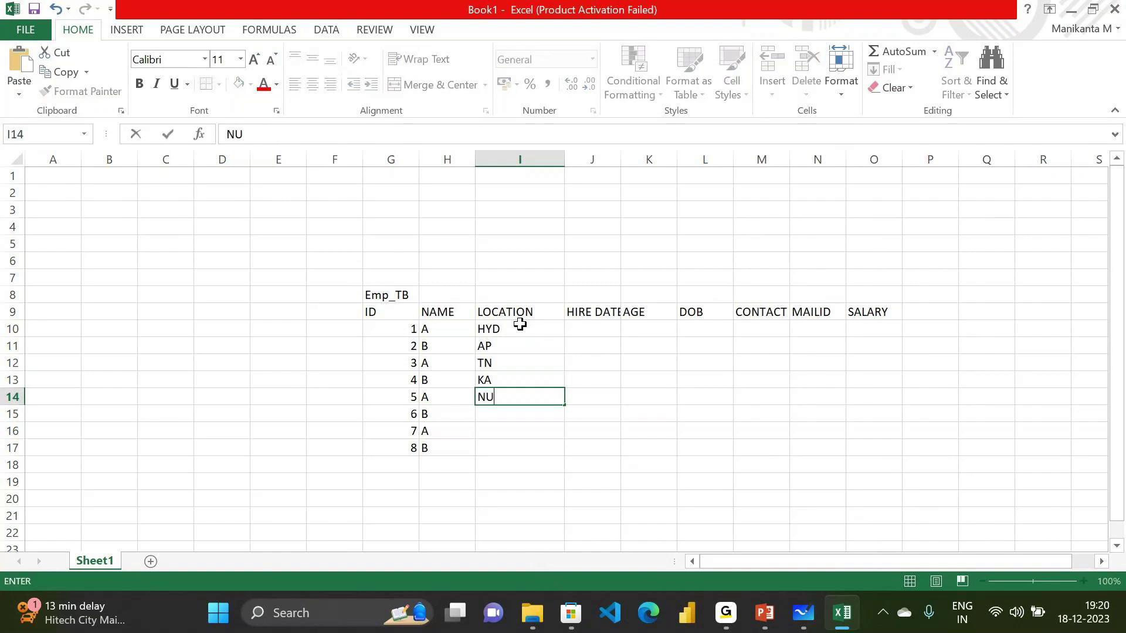
{"action": "key", "text": "BackSpace"}
{"action": "key", "text": "BackSpace"}
{"action": "type", "text": "DL"}
{"action": "key", "text": "Return"}
{"action": "type", "text": "MUM"}
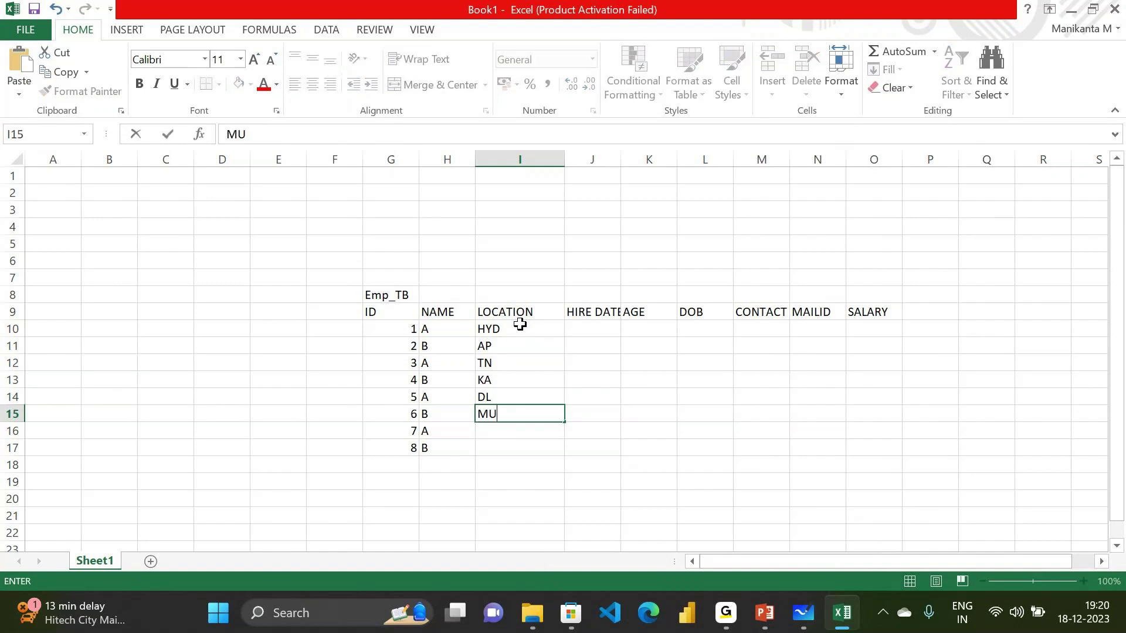
{"action": "key", "text": "Return"}
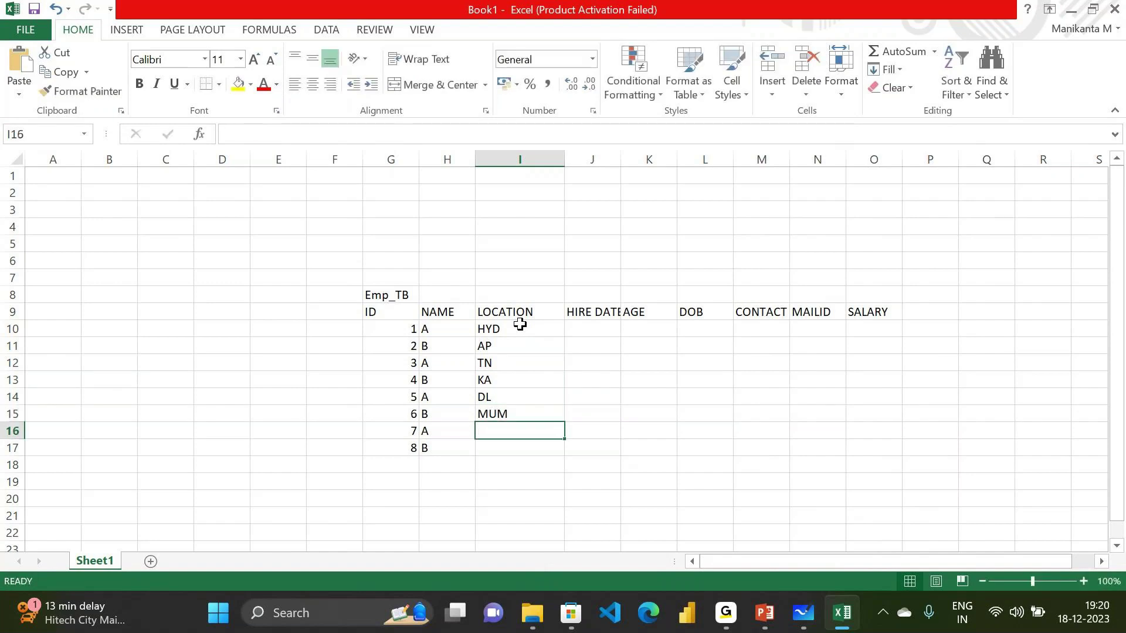
Copy MUM into I16 and AP into I17 to complete the LOCATION column
{"action": "key", "text": "Up"}
{"action": "key", "text": "ctrl+c"}
{"action": "key", "text": "Down"}
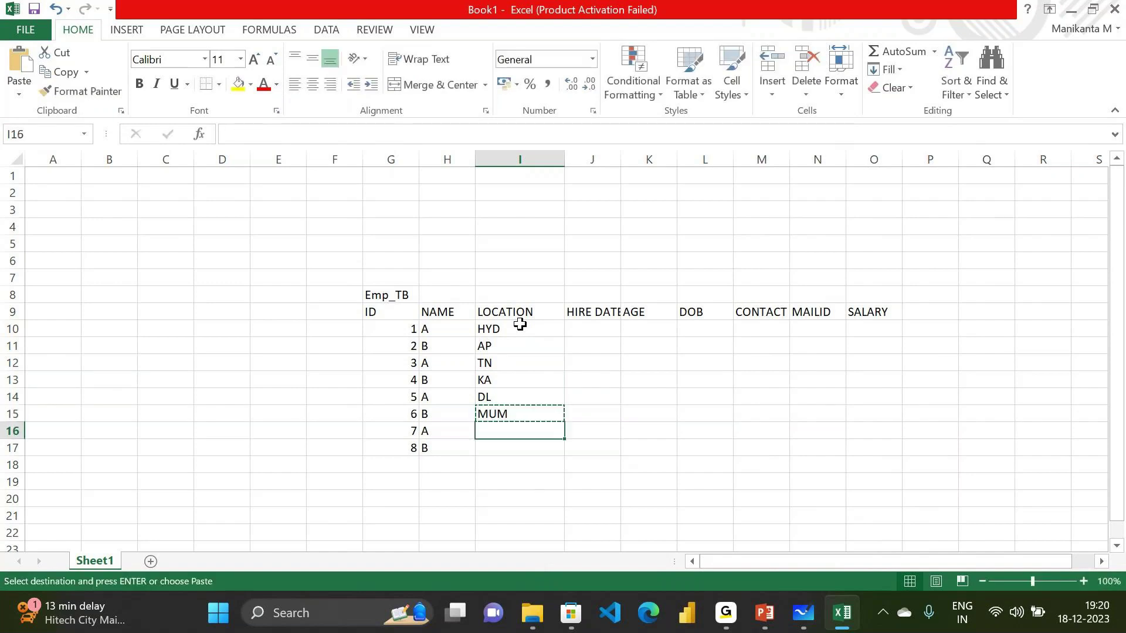
{"action": "key", "text": "ctrl+v"}
{"action": "key", "text": "Down"}
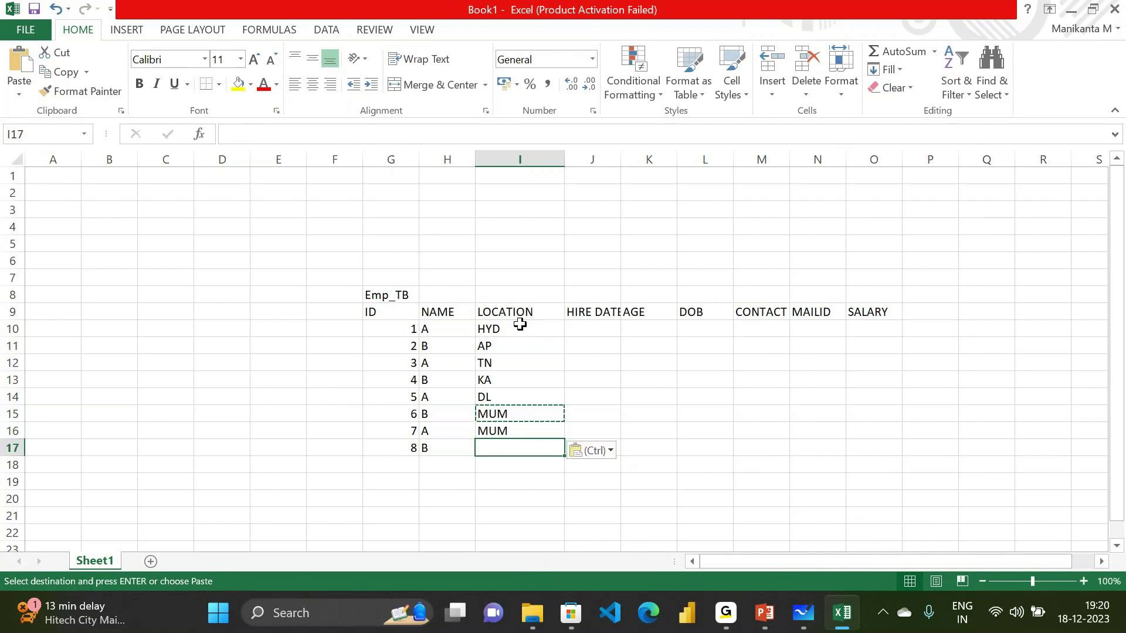
{"action": "left_click", "coordinate": [499, 348]}
{"action": "key", "text": "ctrl+c"}
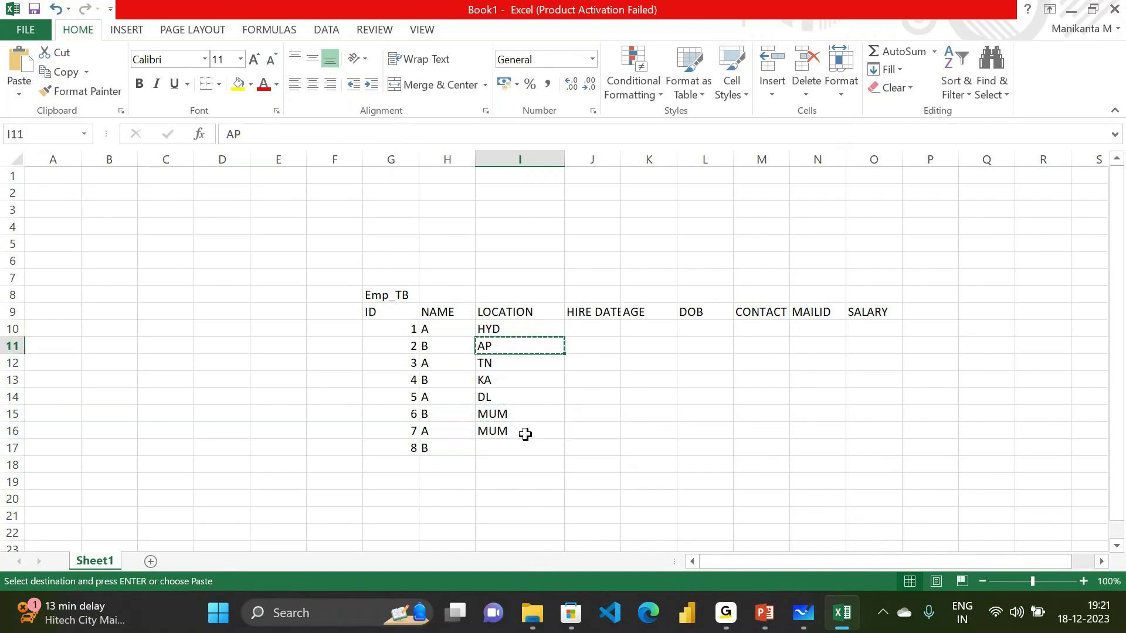
{"action": "left_click", "coordinate": [520, 448]}
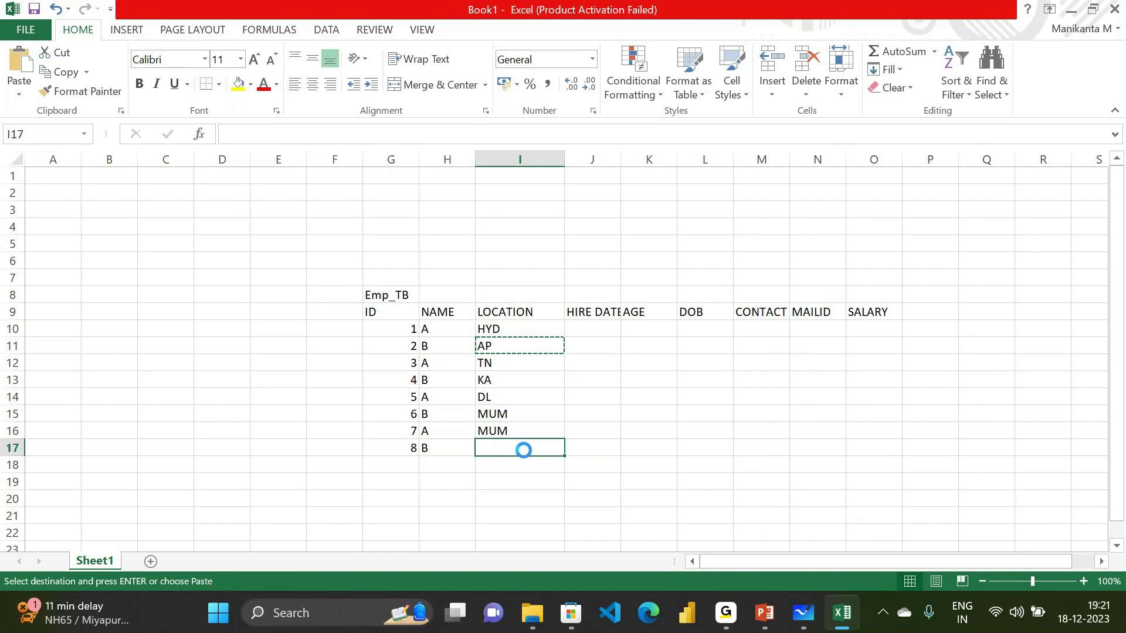
{"action": "key", "text": "ctrl+v"}
{"action": "left_click", "coordinate": [596, 331]}
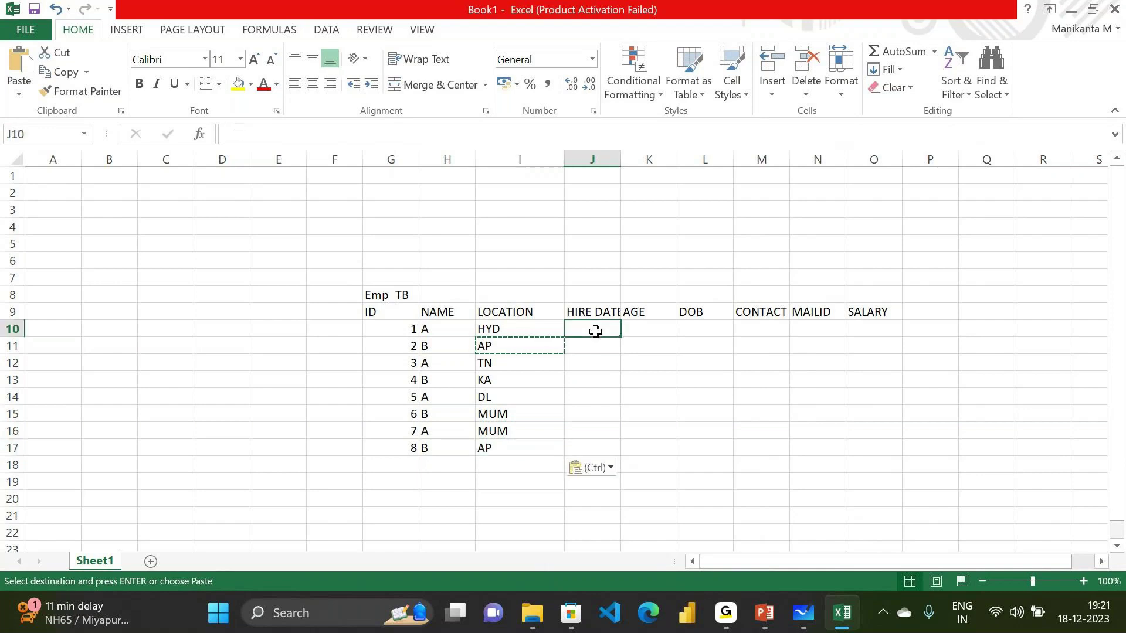
Widen column J and give employee 1 hire date 18/4/2022, age 28, DOB 23/08/1996, a contact number, and mail ID LU
{"action": "left_click_drag", "start_coordinate": [621, 156], "coordinate": [655, 154]}
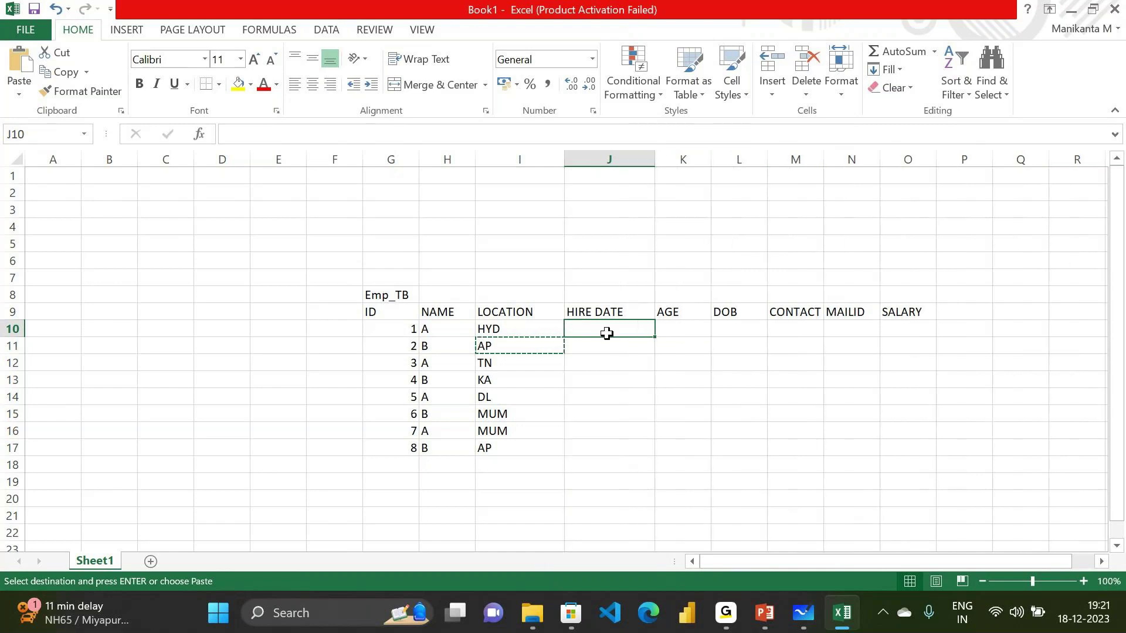
{"action": "type", "text": "18"}
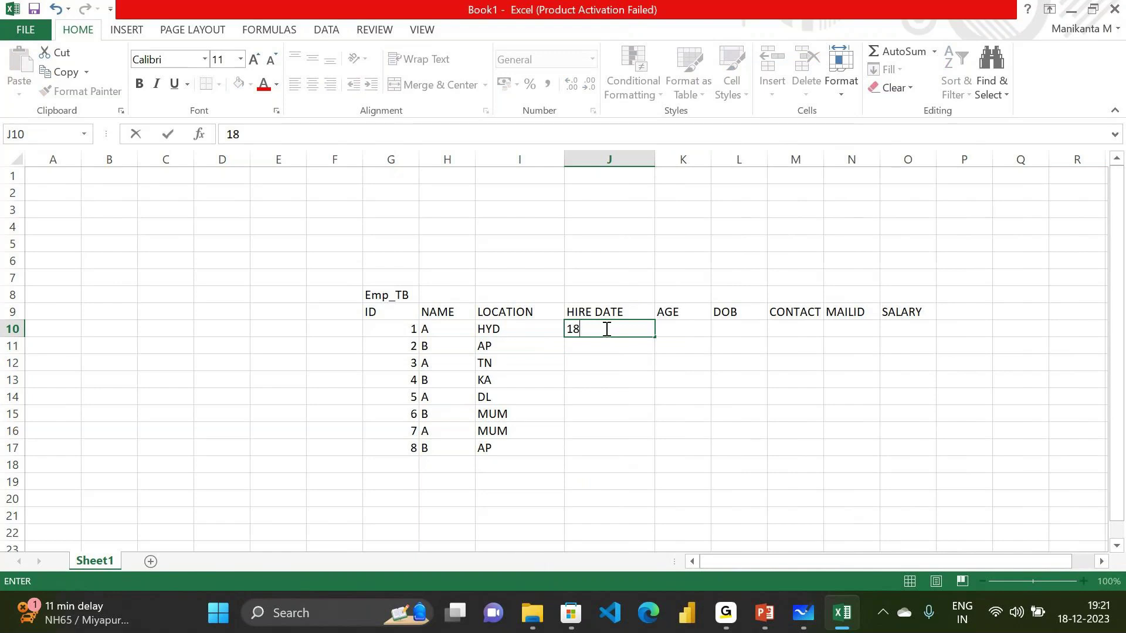
{"action": "type", "text": "/4/2022"}
{"action": "key", "text": "Tab"}
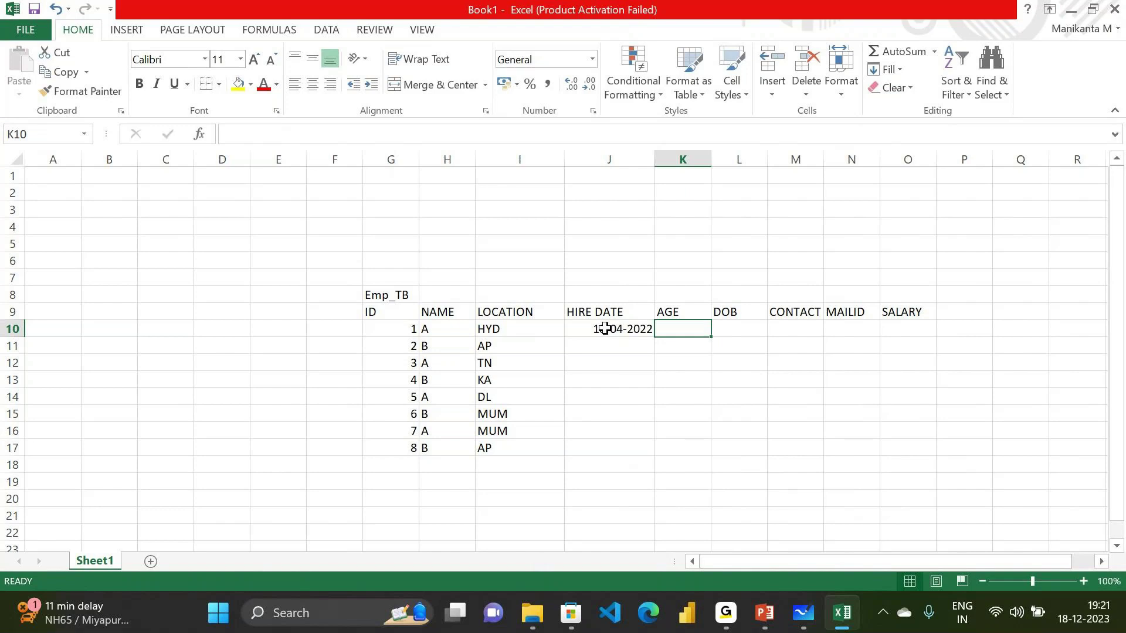
{"action": "type", "text": "28"}
{"action": "key", "text": "Tab"}
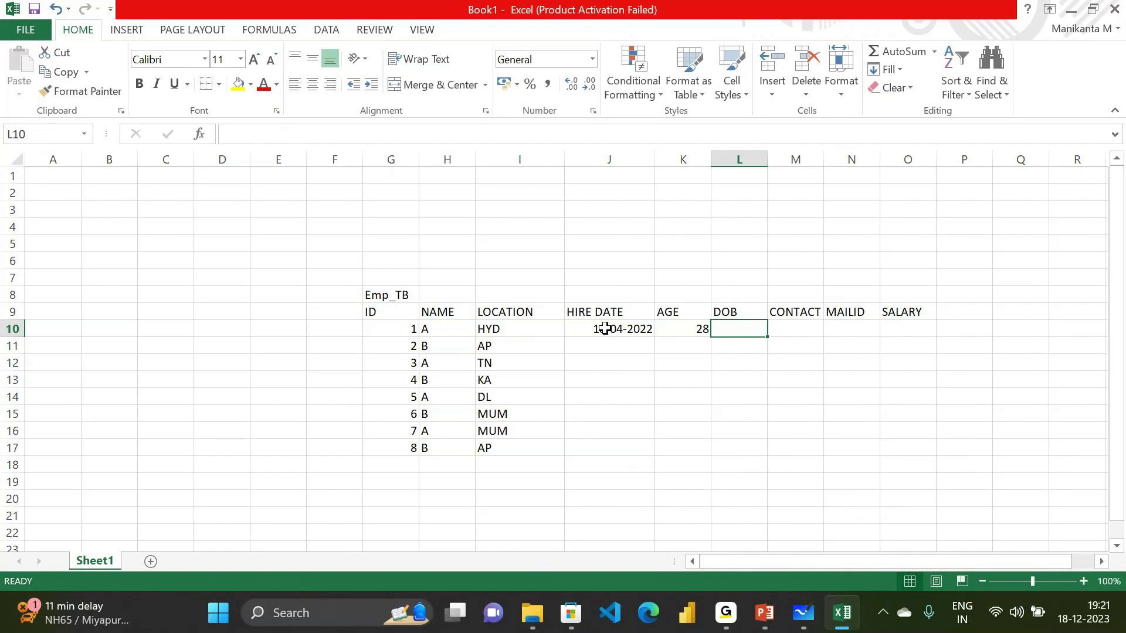
{"action": "type", "text": "23/08/1996"}
{"action": "key", "text": "Tab"}
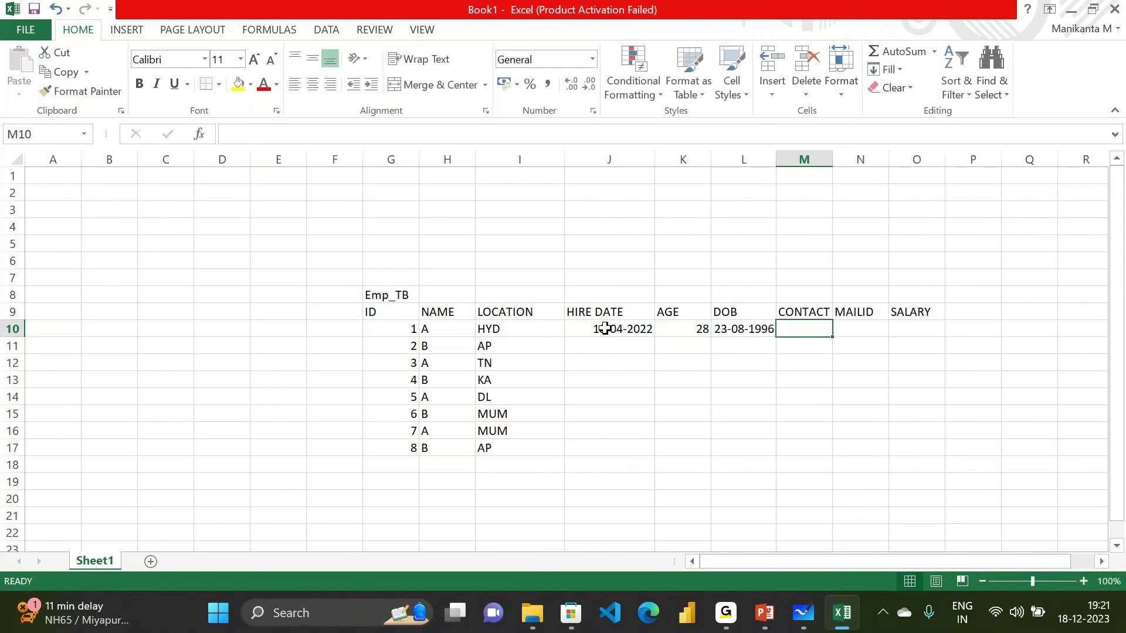
{"action": "type", "text": "878968686"}
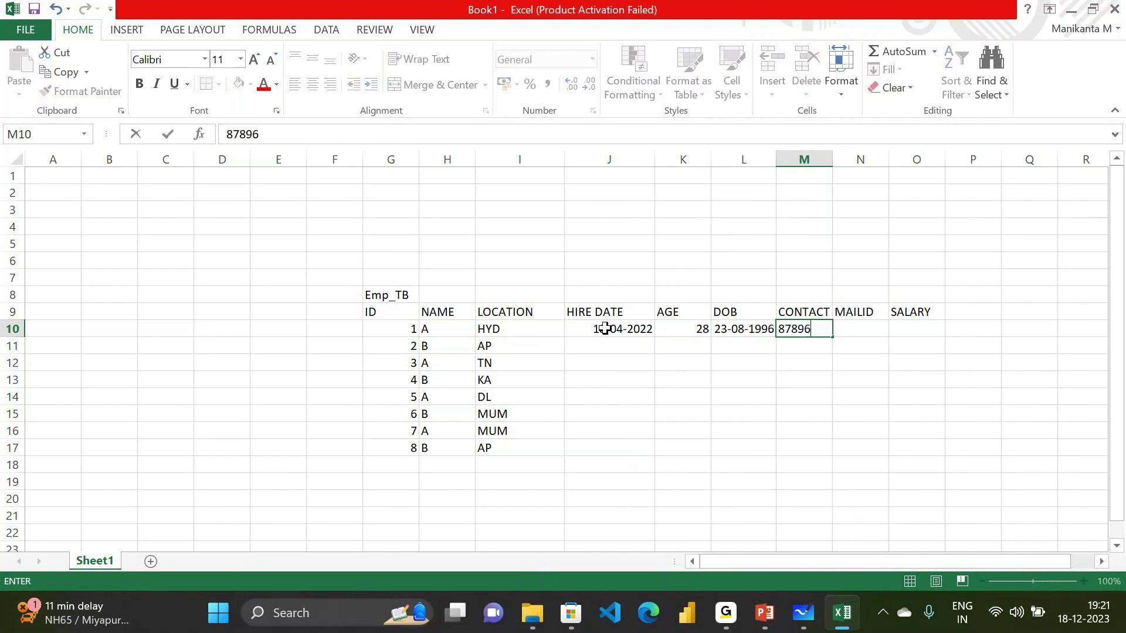
{"action": "key", "text": "Tab"}
{"action": "type", "text": "LU"}
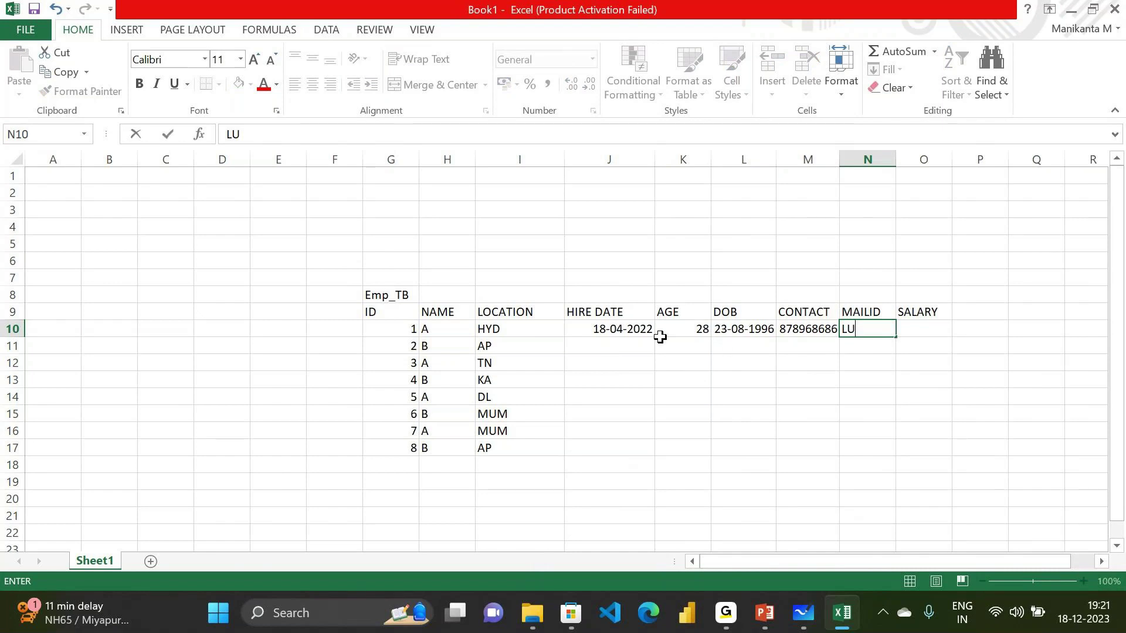
{"action": "left_click", "coordinate": [390, 312]}
Fill header cells G9:O9 light green and check the coloured headers
{"action": "key", "text": "shift+Right"}
{"action": "key", "text": "shift+Right"}
{"action": "key", "text": "shift+Right"}
{"action": "key", "text": "shift+Right"}
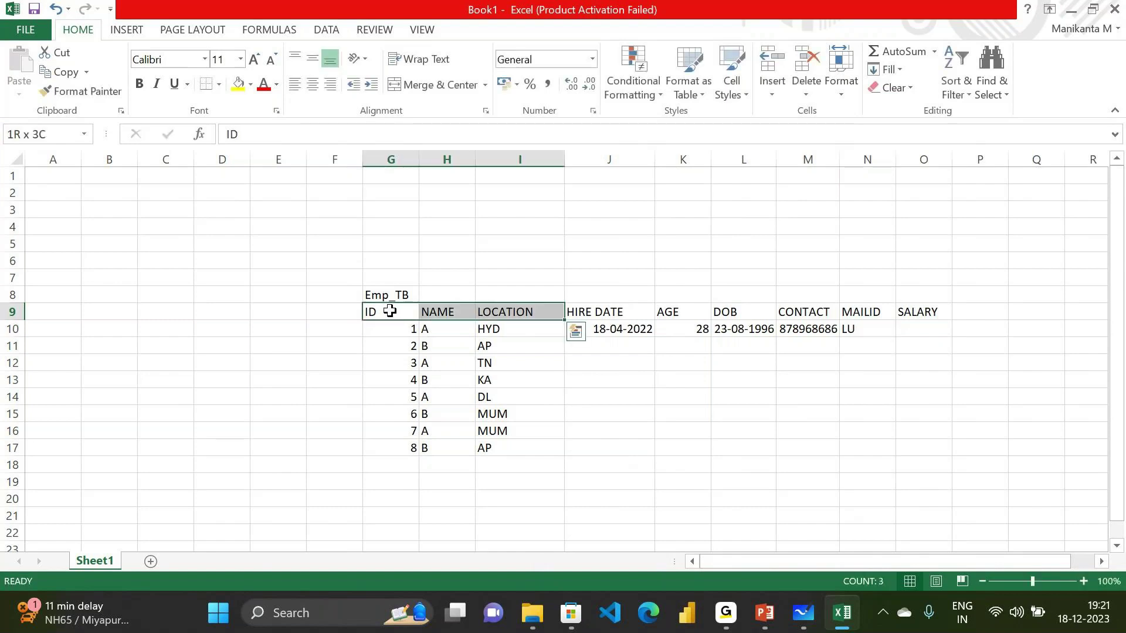
{"action": "key", "text": "shift+Right"}
{"action": "key", "text": "shift+Right"}
{"action": "key", "text": "shift+Right"}
{"action": "key", "text": "shift+Right"}
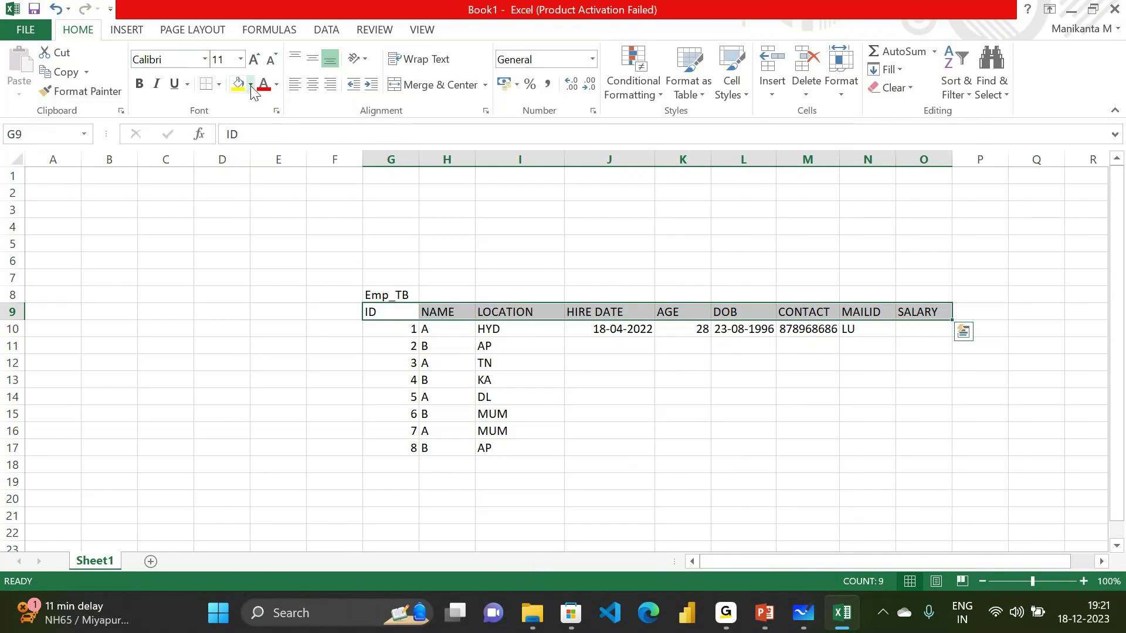
{"action": "left_click", "coordinate": [251, 85]}
{"action": "left_click", "coordinate": [358, 158]}
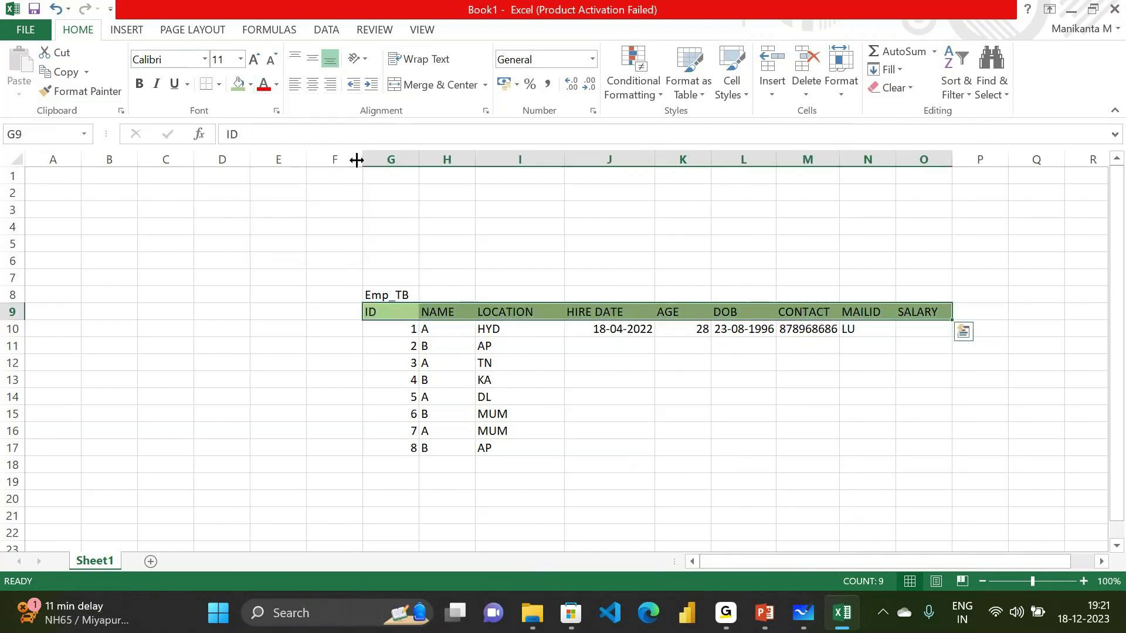
{"action": "left_click", "coordinate": [545, 360]}
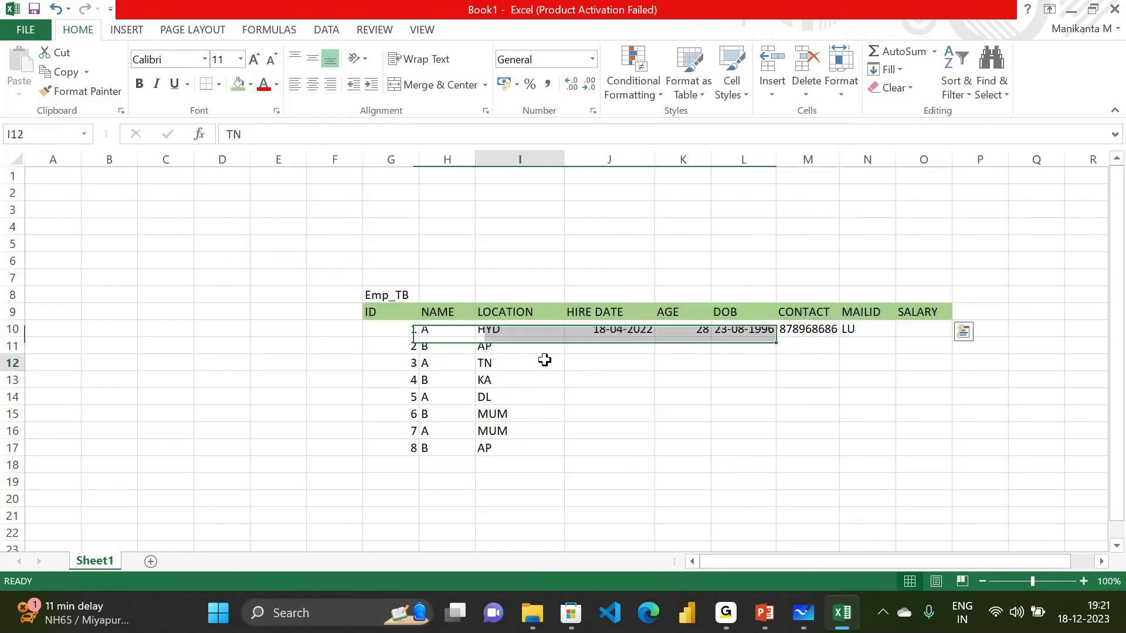
{"action": "left_click", "coordinate": [378, 308]}
{"action": "left_click", "coordinate": [455, 311]}
{"action": "left_click", "coordinate": [510, 311]}
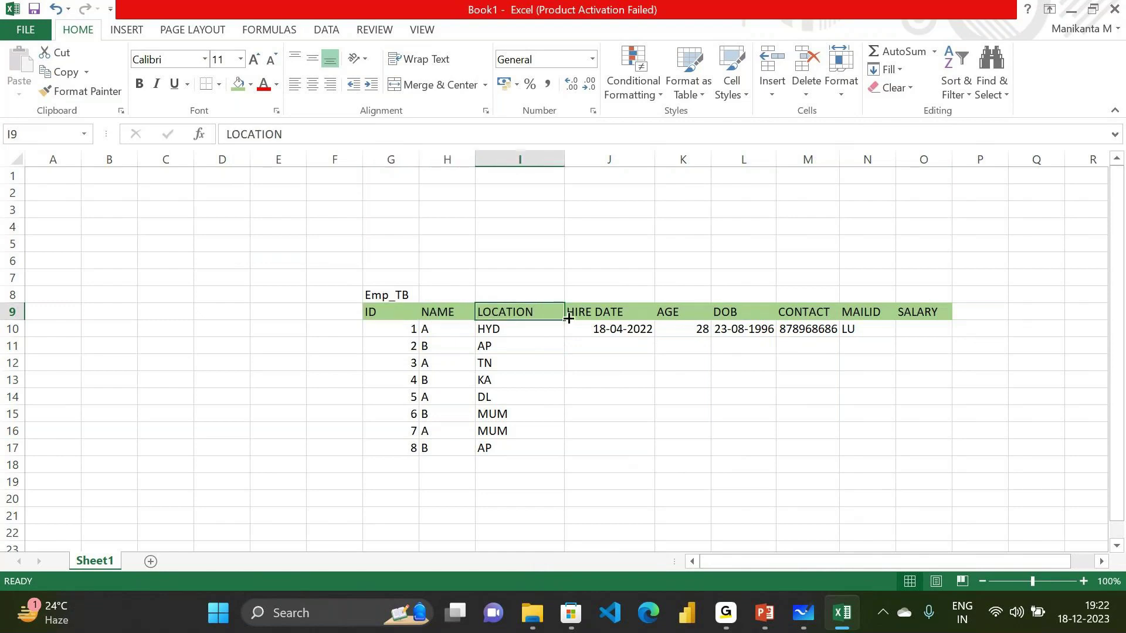
{"action": "left_click", "coordinate": [591, 313]}
{"action": "left_click", "coordinate": [401, 317]}
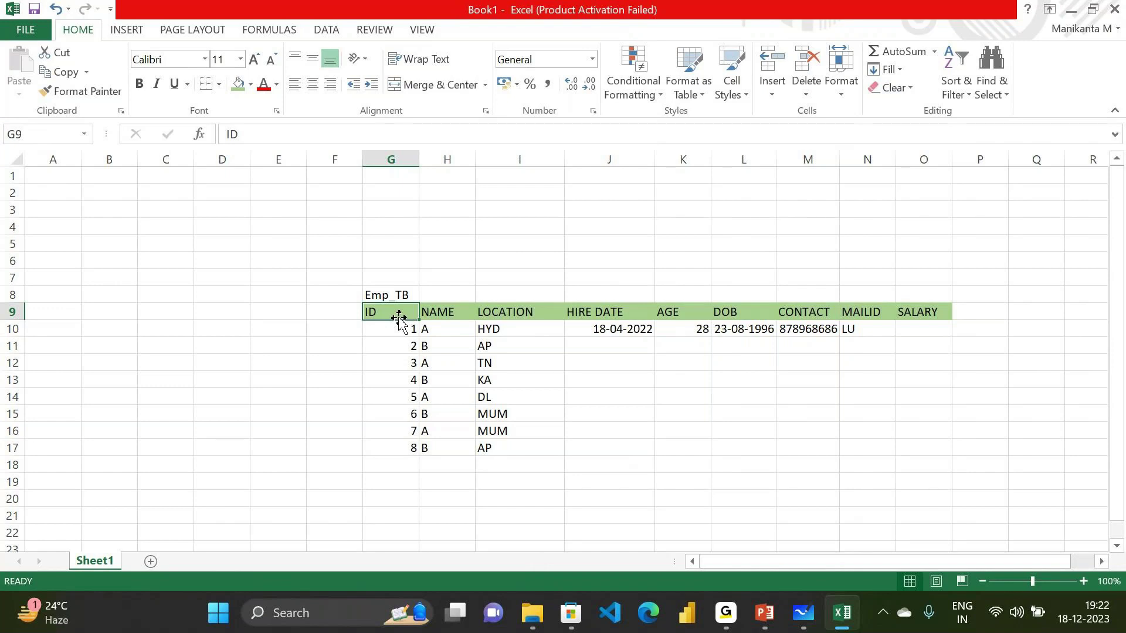
{"action": "key", "text": "Down"}
{"action": "key", "text": "Down"}
{"action": "key", "text": "Down"}
{"action": "key", "text": "Down"}
{"action": "key", "text": "Down"}
{"action": "key", "text": "Down"}
{"action": "key", "text": "Down"}
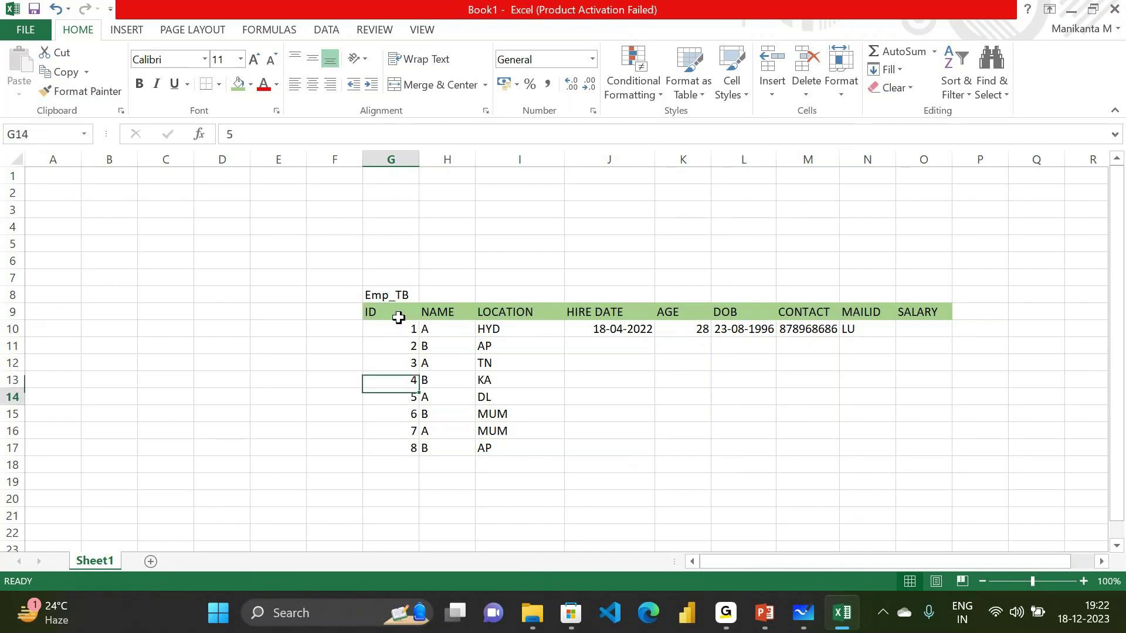
{"action": "key", "text": "Down"}
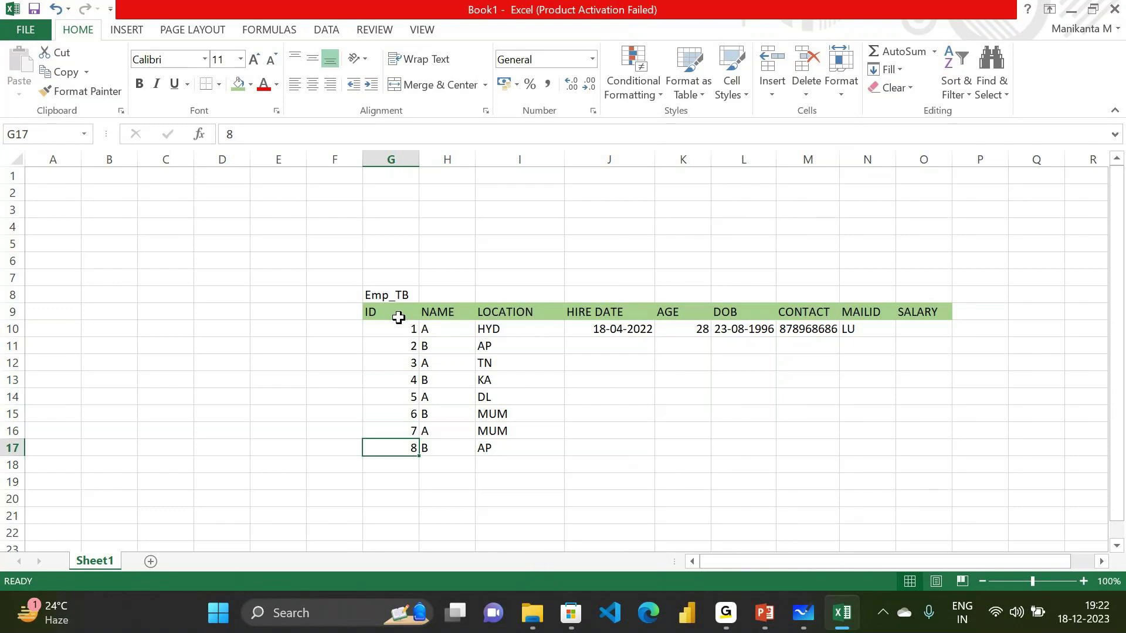
{"action": "key", "text": "Up"}
{"action": "key", "text": "Up"}
{"action": "key", "text": "Up"}
{"action": "key", "text": "Up"}
{"action": "key", "text": "Up"}
{"action": "key", "text": "Up"}
{"action": "key", "text": "Up"}
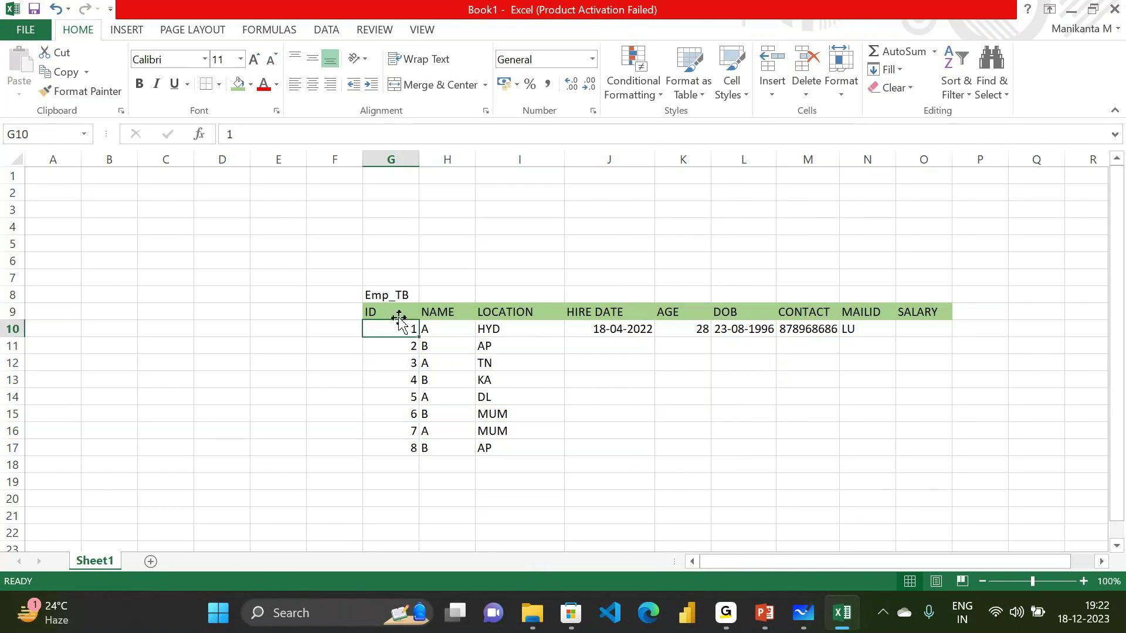
{"action": "key", "text": "Down"}
{"action": "key", "text": "Up"}
{"action": "key", "text": "Down"}
{"action": "key", "text": "Down"}
{"action": "key", "text": "Up"}
{"action": "key", "text": "Up"}
{"action": "key", "text": "Right"}
{"action": "key", "text": "Down"}
{"action": "key", "text": "Down"}
{"action": "key", "text": "Down"}
{"action": "key", "text": "Down"}
{"action": "key", "text": "Down"}
{"action": "key", "text": "Down"}
{"action": "key", "text": "Down"}
{"action": "key", "text": "Down"}
{"action": "key", "text": "Up"}
{"action": "key", "text": "Up"}
{"action": "key", "text": "Up"}
{"action": "key", "text": "Up"}
{"action": "key", "text": "Up"}
{"action": "key", "text": "Up"}
{"action": "key", "text": "Up"}
{"action": "key", "text": "Up"}
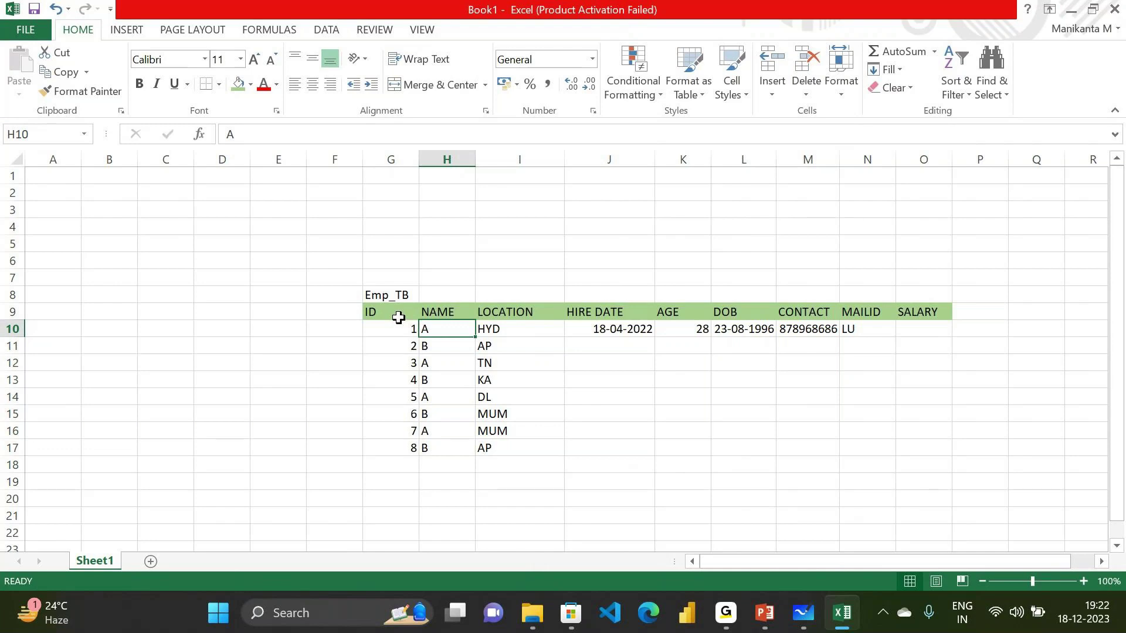
{"action": "key", "text": "Right"}
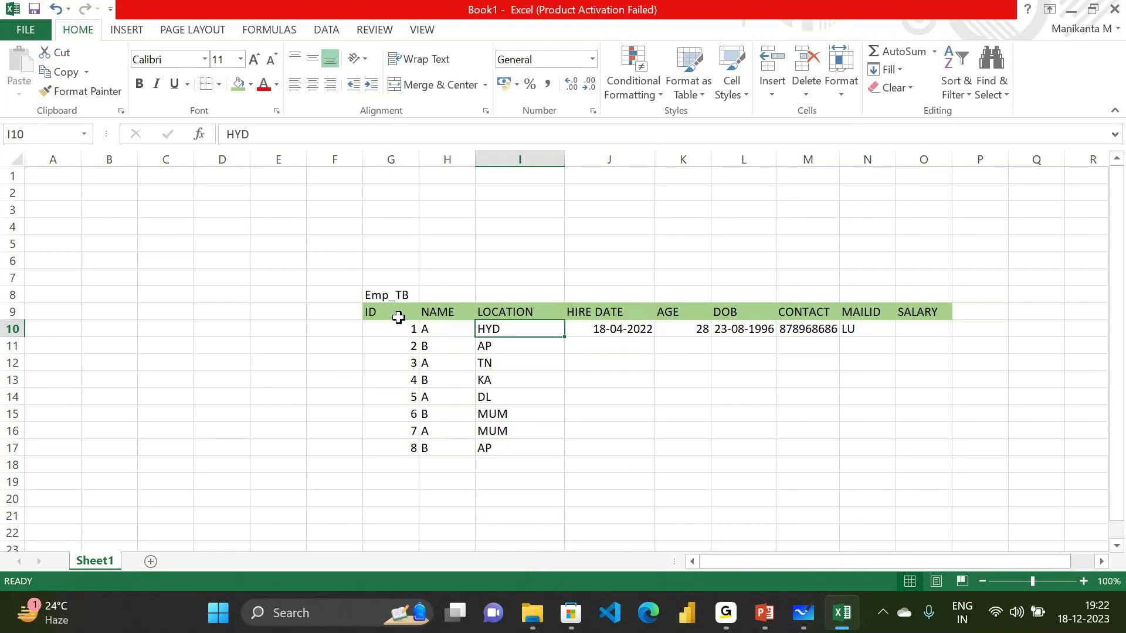
{"action": "key", "text": "Right"}
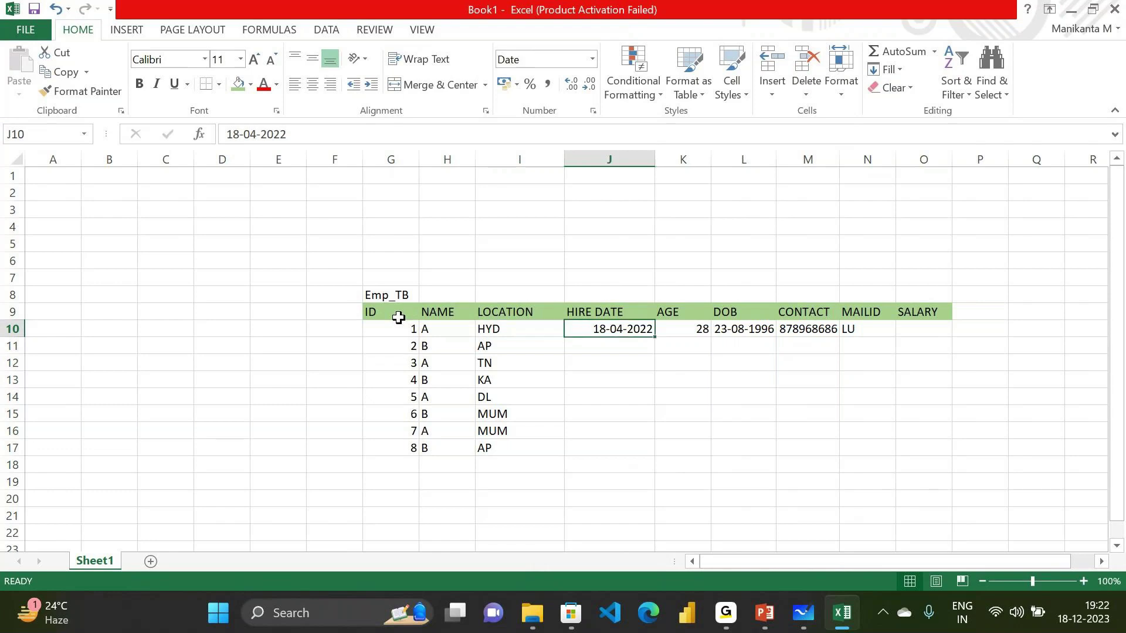
{"action": "key", "text": "Right"}
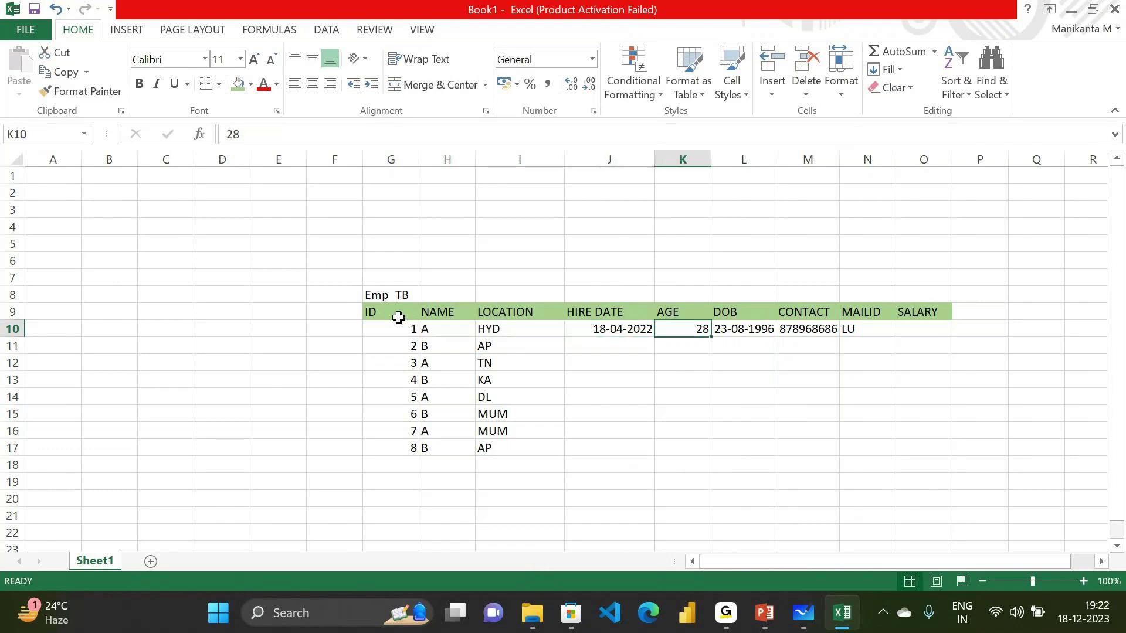
{"action": "key", "text": "Right"}
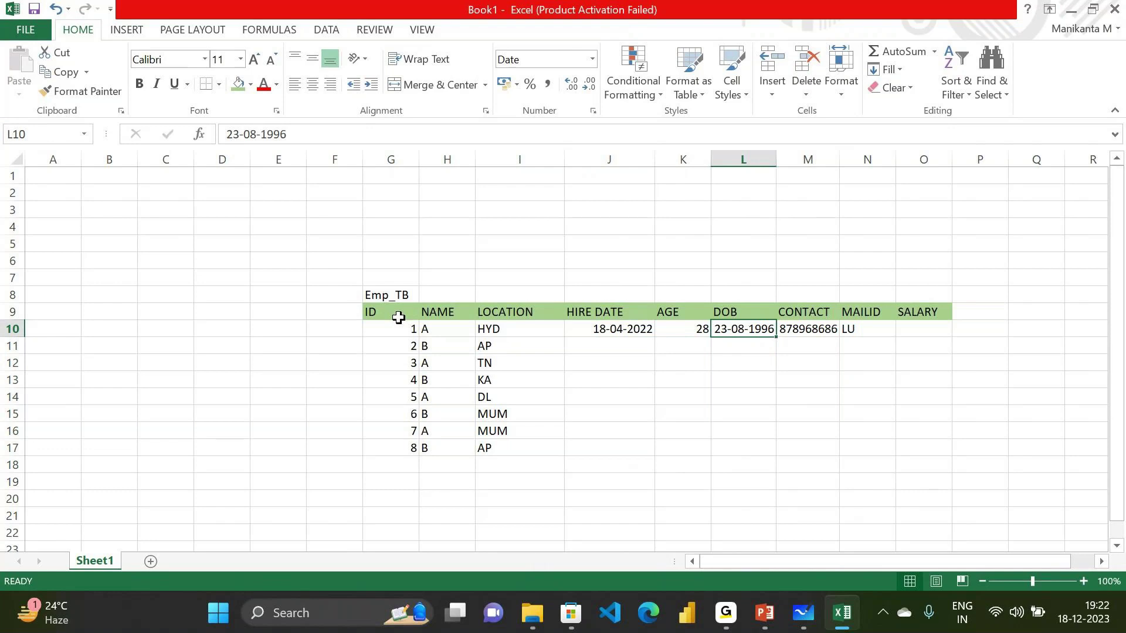
{"action": "key", "text": "Right"}
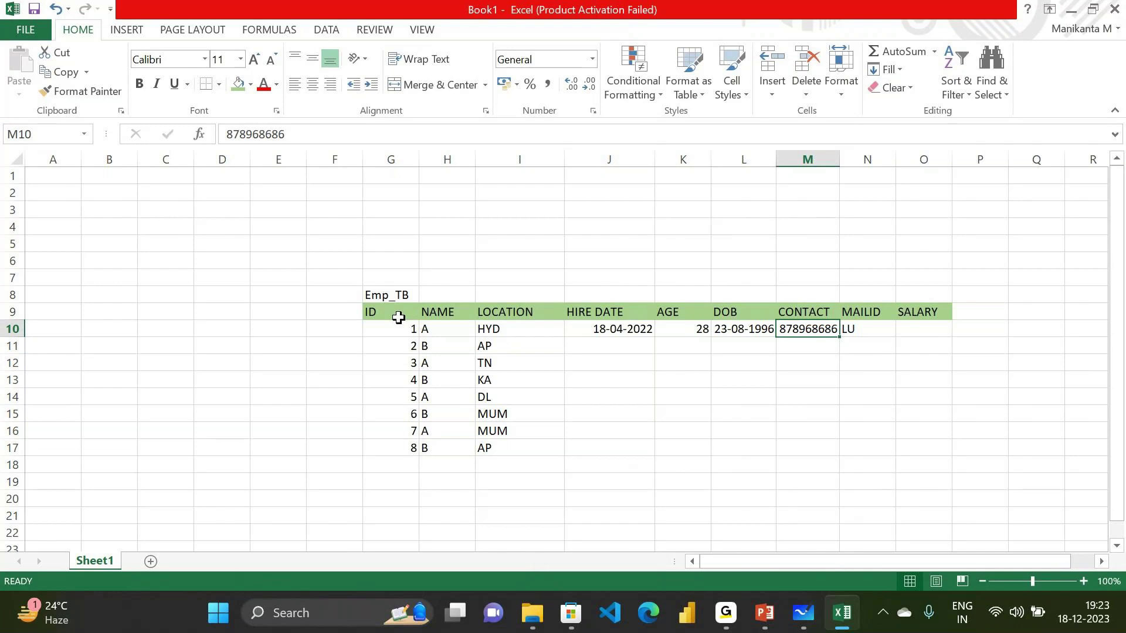
{"action": "key", "text": "Right"}
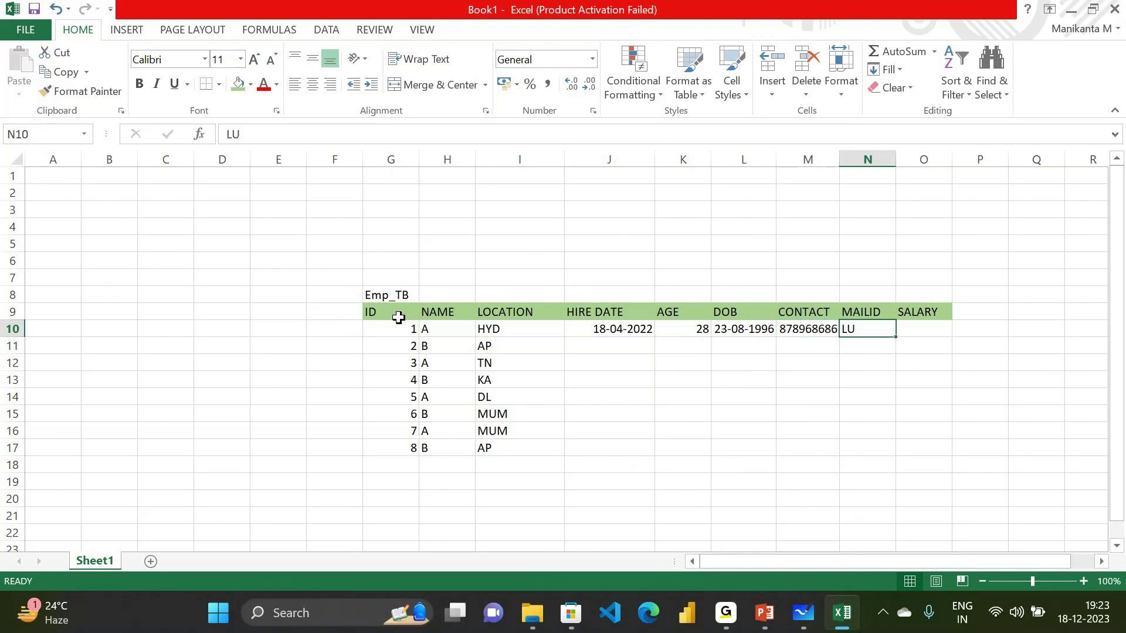
{"action": "key", "text": "Right"}
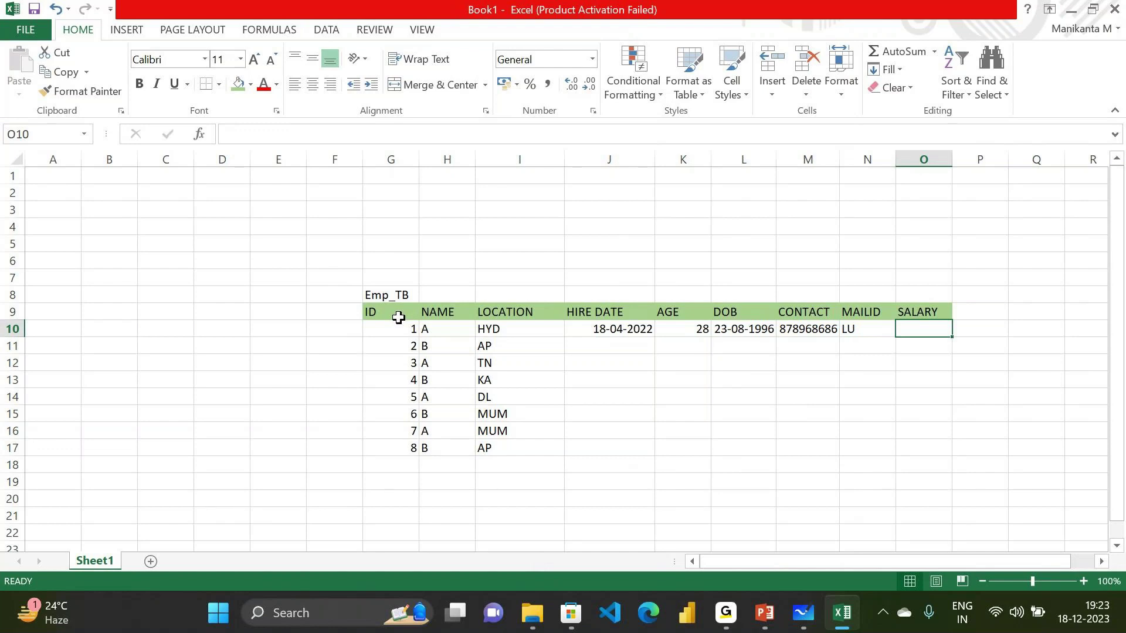
Enter 12000.00 as employee 1's salary in O10
{"action": "type", "text": "12"}
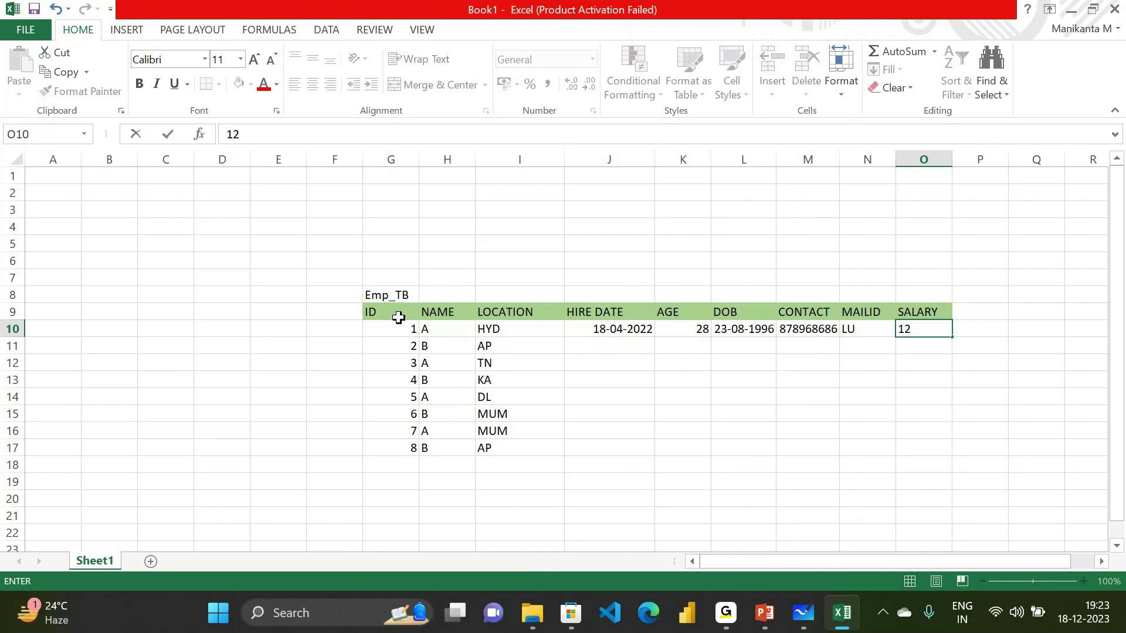
{"action": "type", "text": "000.00"}
{"action": "key", "text": "Tab"}
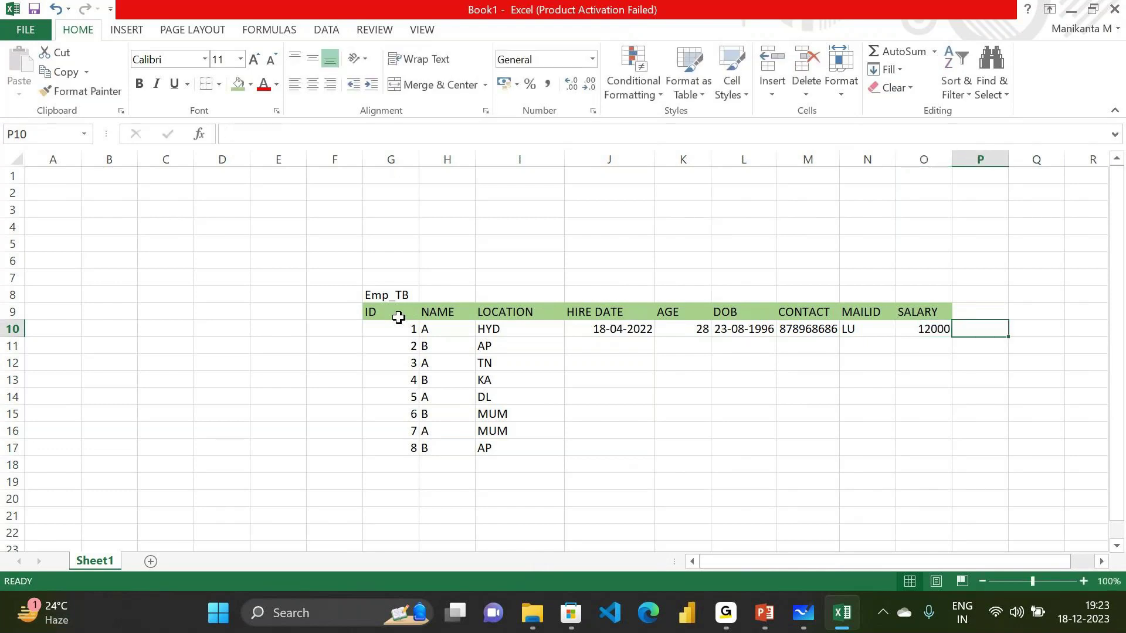
{"action": "key", "text": "Left"}
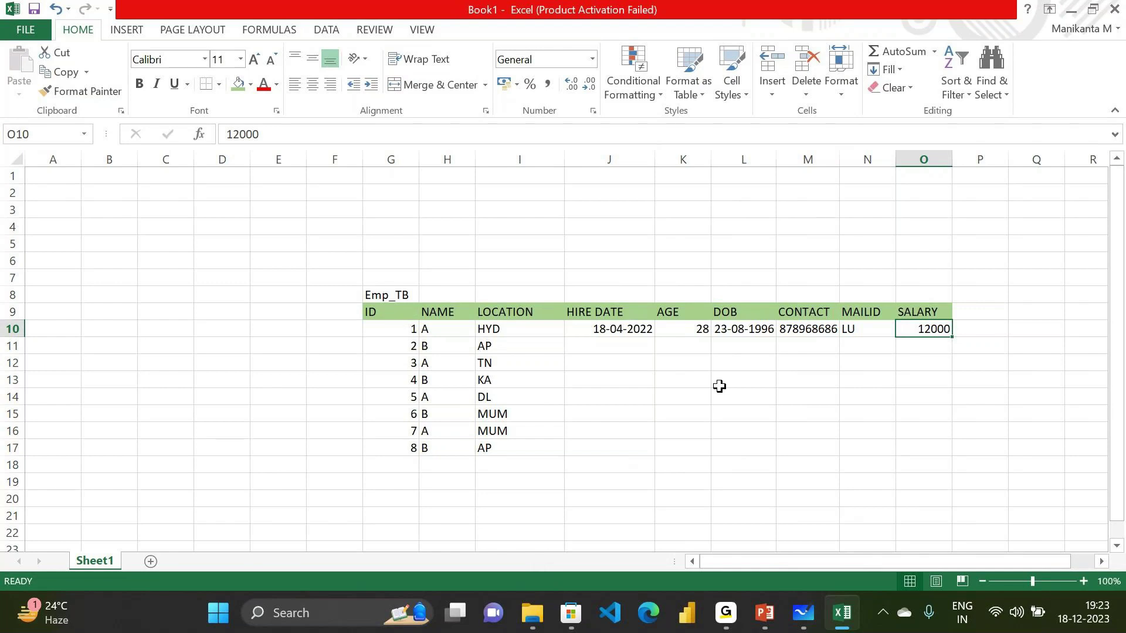
Bring the DATA TYPES slideshow to the front and set the pointer to Pen
{"action": "mouse_move", "coordinate": [764, 610]}
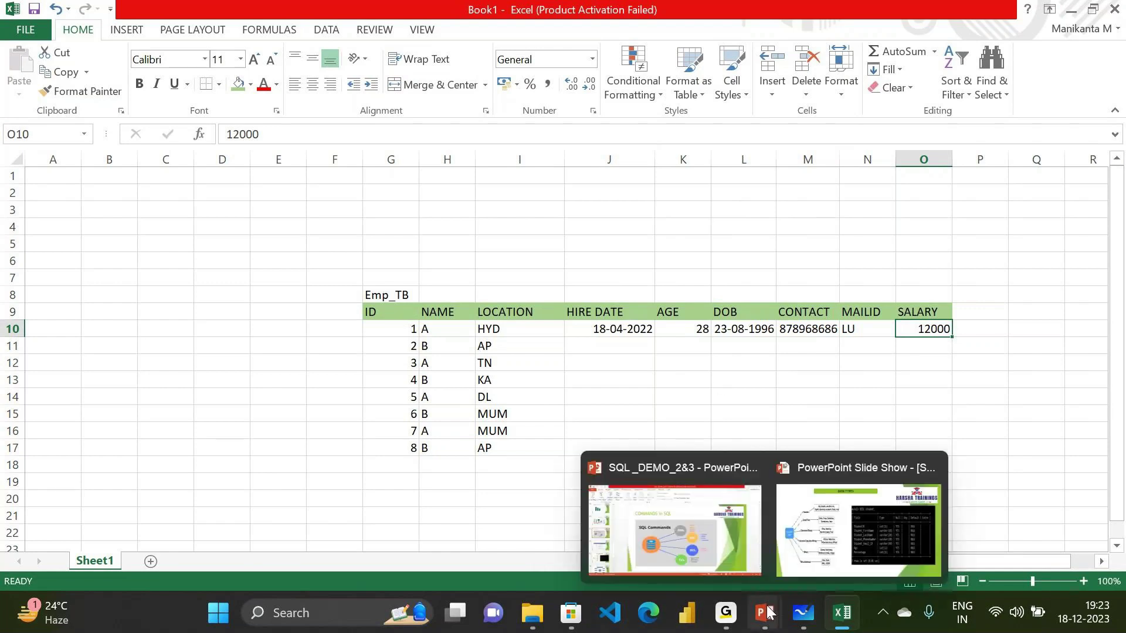
{"action": "left_click", "coordinate": [838, 536]}
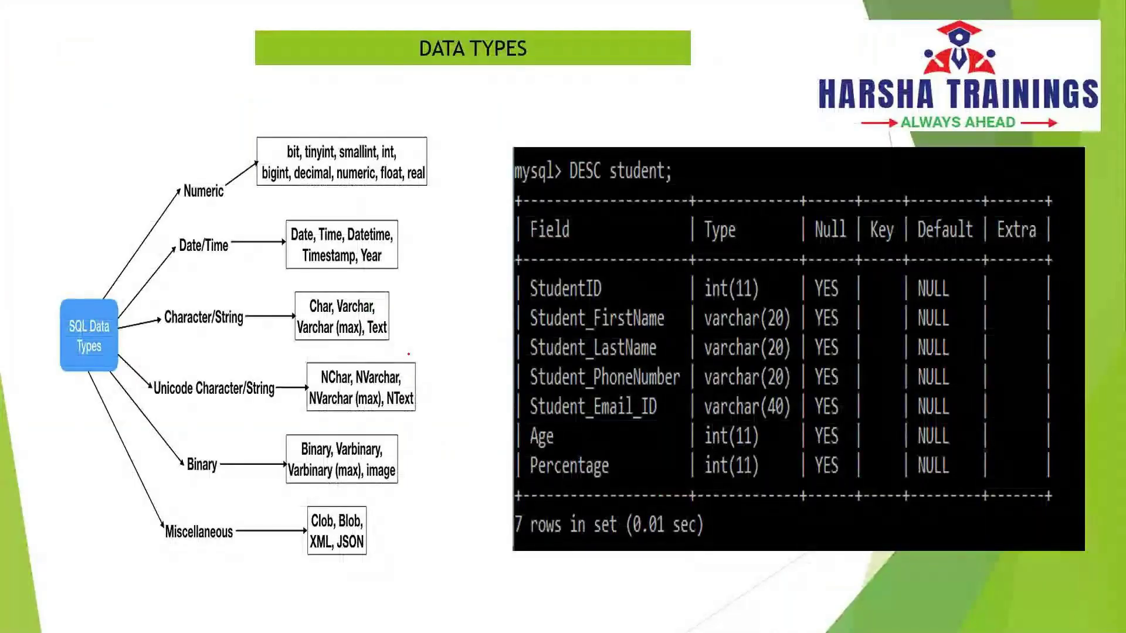
{"action": "right_click", "coordinate": [410, 92]}
{"action": "mouse_move", "coordinate": [498, 273]}
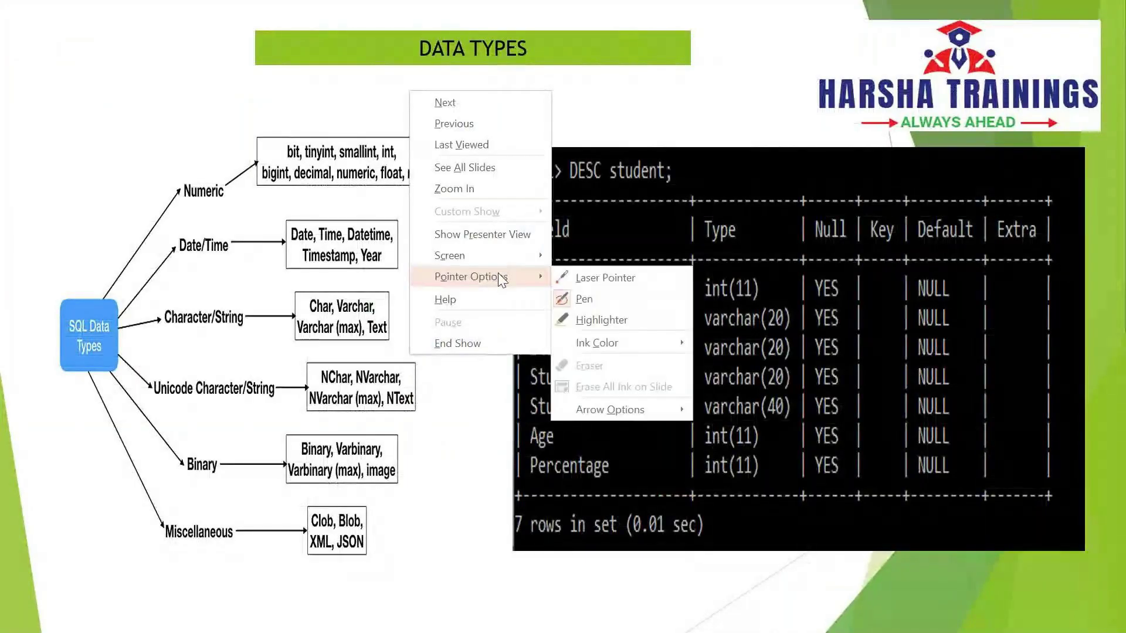
{"action": "left_click", "coordinate": [589, 301]}
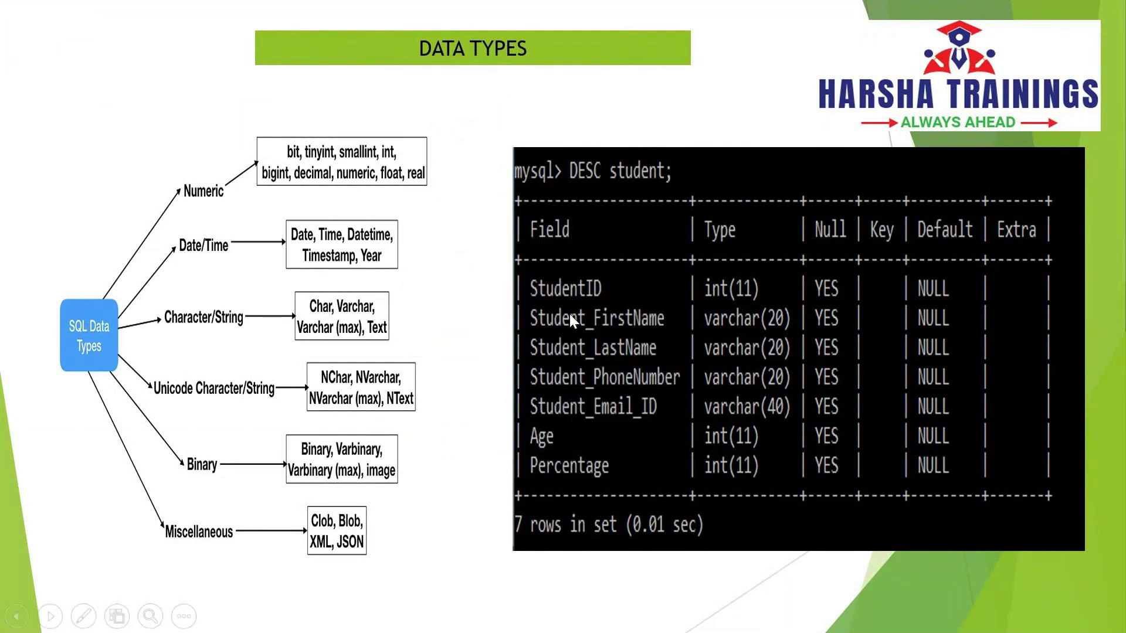